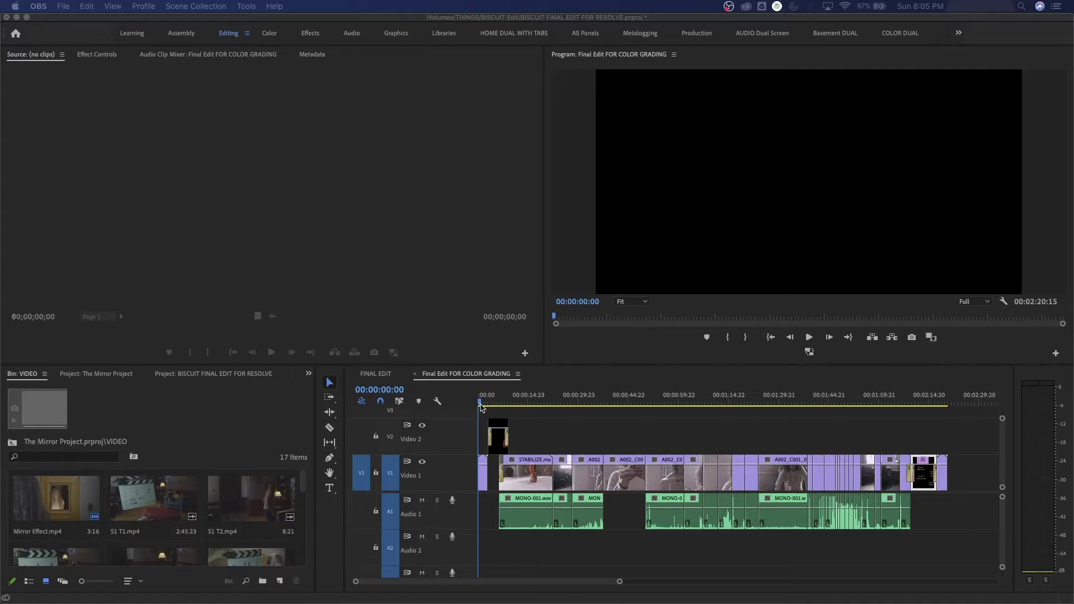
# Play the Le Biscuit opening title, then replay it from just before it starts
pyautogui.click(500, 433)
pyautogui.press('space')
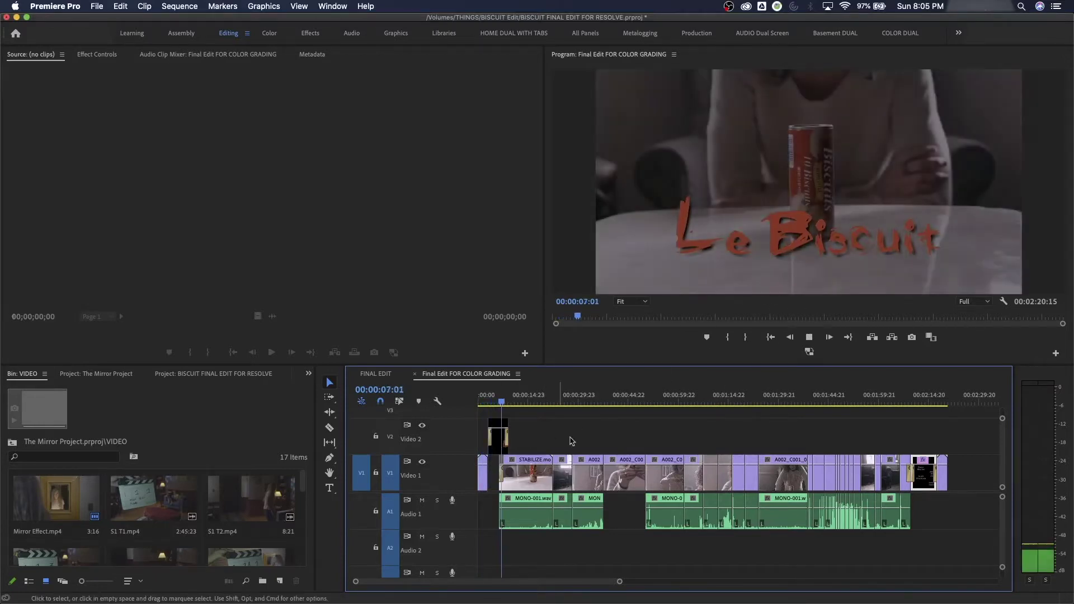
pyautogui.press('space')
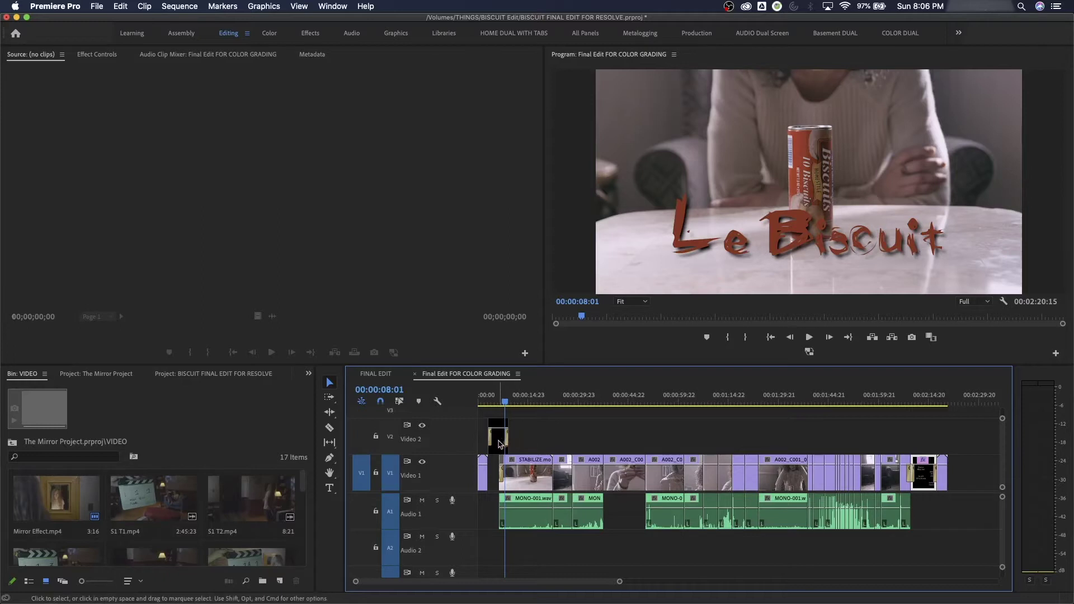
pyautogui.click(498, 402)
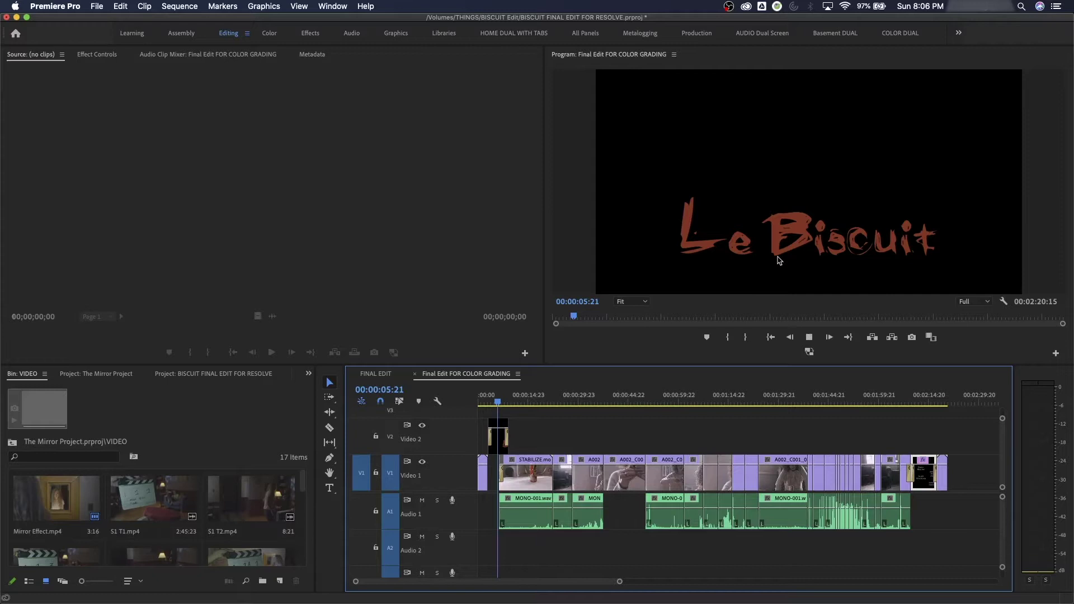
pyautogui.press('space')
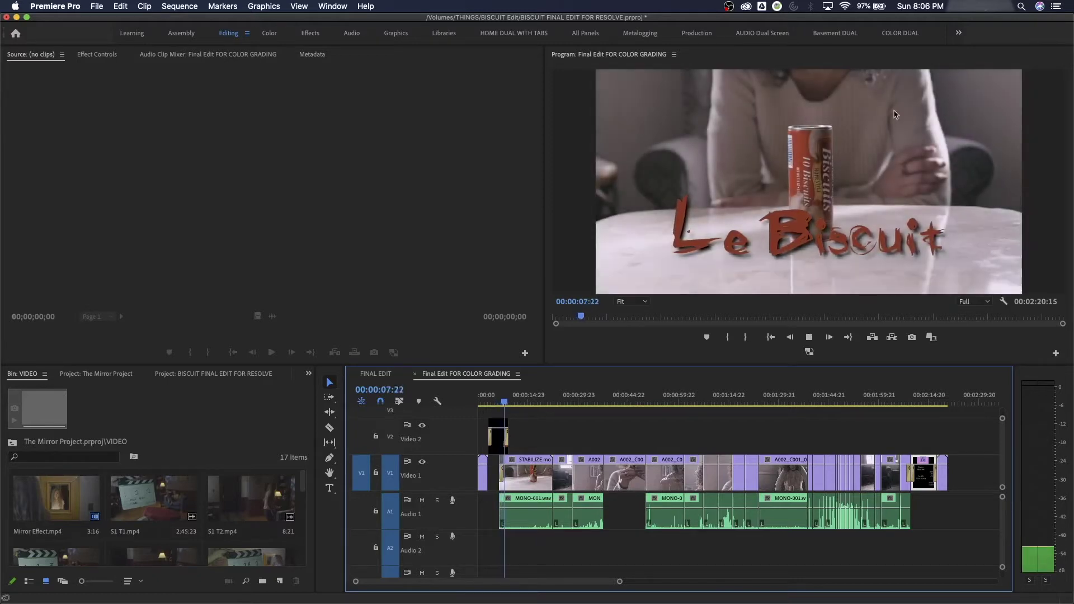
pyautogui.press('space')
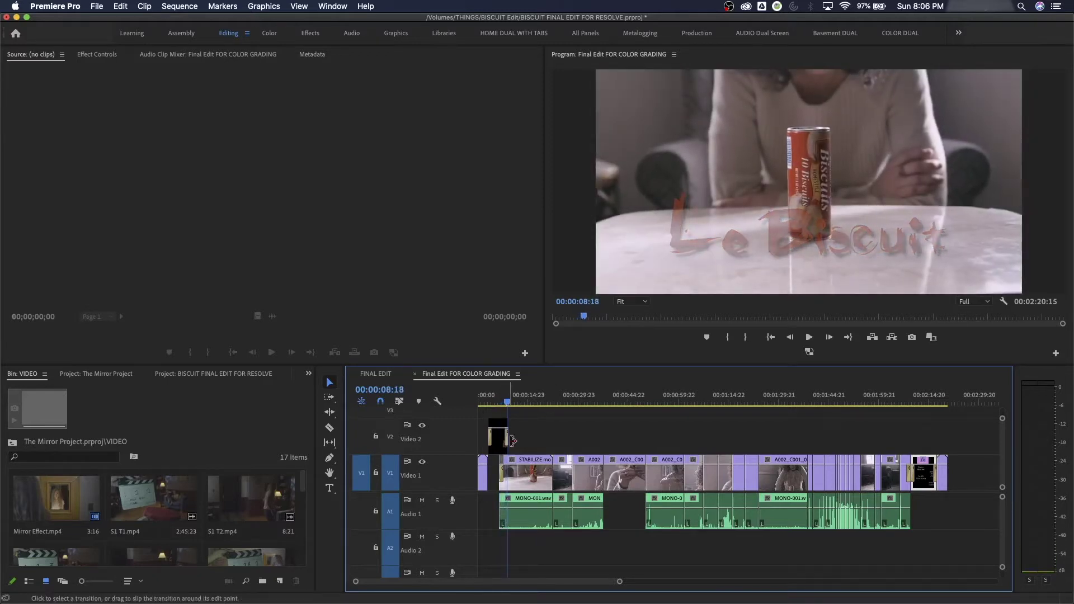
# Play the end credits card near the sequence end, pausing once on it
pyautogui.click(908, 401)
pyautogui.press('space')
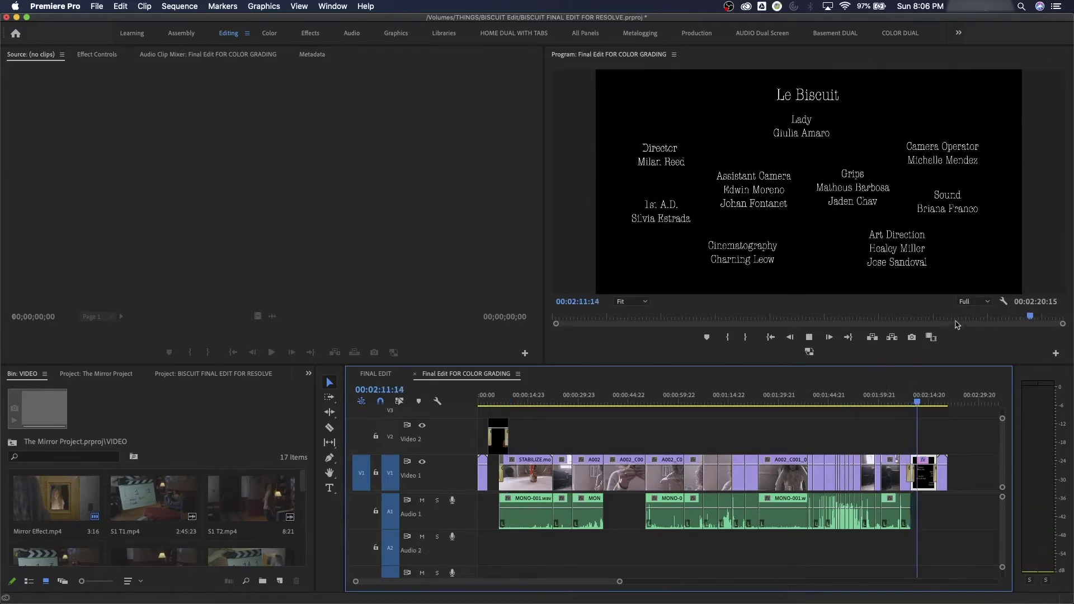
pyautogui.press('space')
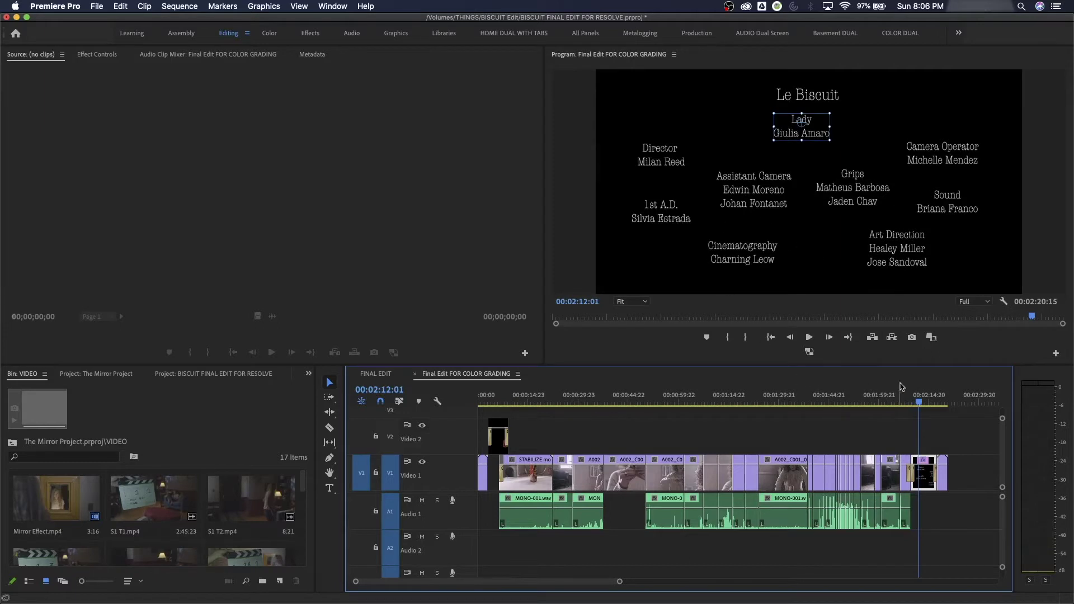
pyautogui.press('space')
# Park the playhead where the Le Biscuit title fades in and turn off Video 1 output
pyautogui.moveTo(920, 403); pyautogui.dragTo(528, 401)
pyautogui.scroll(5, 518, 414)
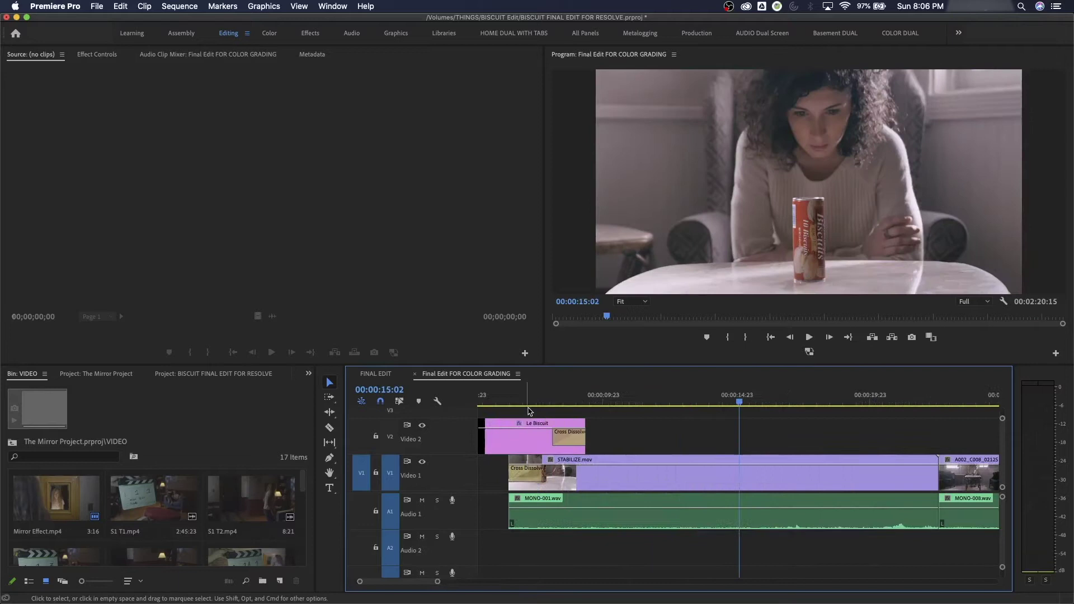
pyautogui.click(532, 401)
pyautogui.scroll(-3, 536, 455)
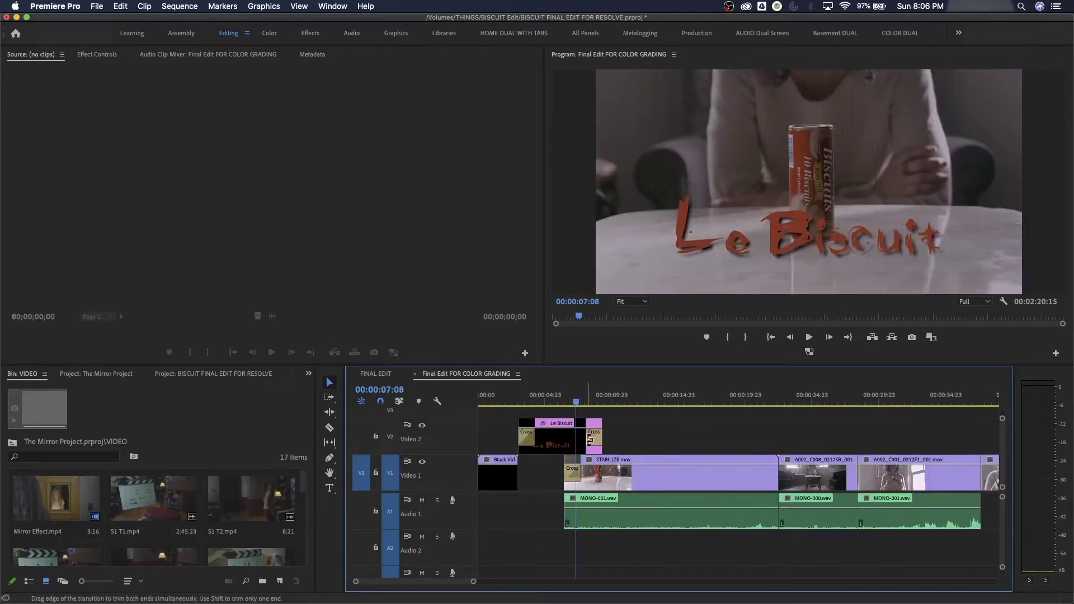
pyautogui.moveTo(570, 400); pyautogui.dragTo(522, 402)
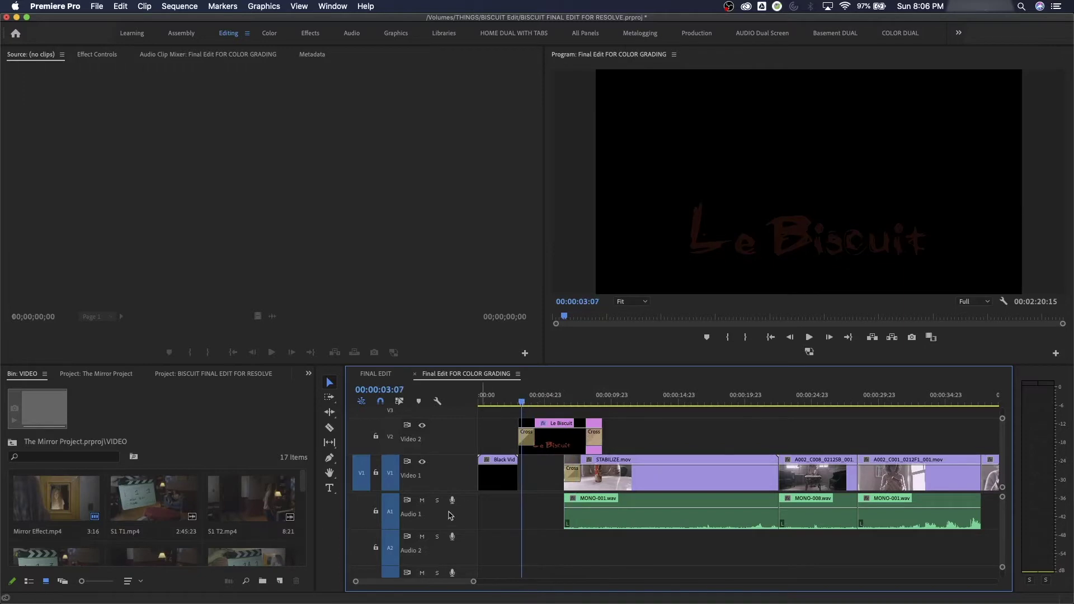
pyautogui.click(422, 462)
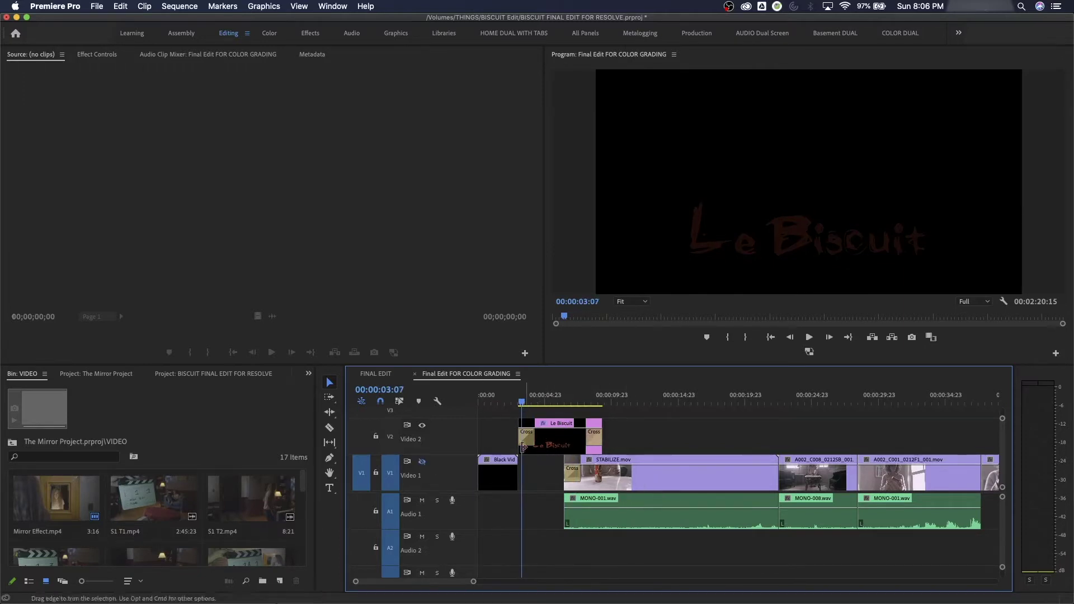
# Mark In at 00:00:03:01 and Out at 00:00:09:07 around the title
pyautogui.press('Left')
pyautogui.press('Left')
pyautogui.press('Left')
pyautogui.press('Left')
pyautogui.press('Left')
pyautogui.press('Left')
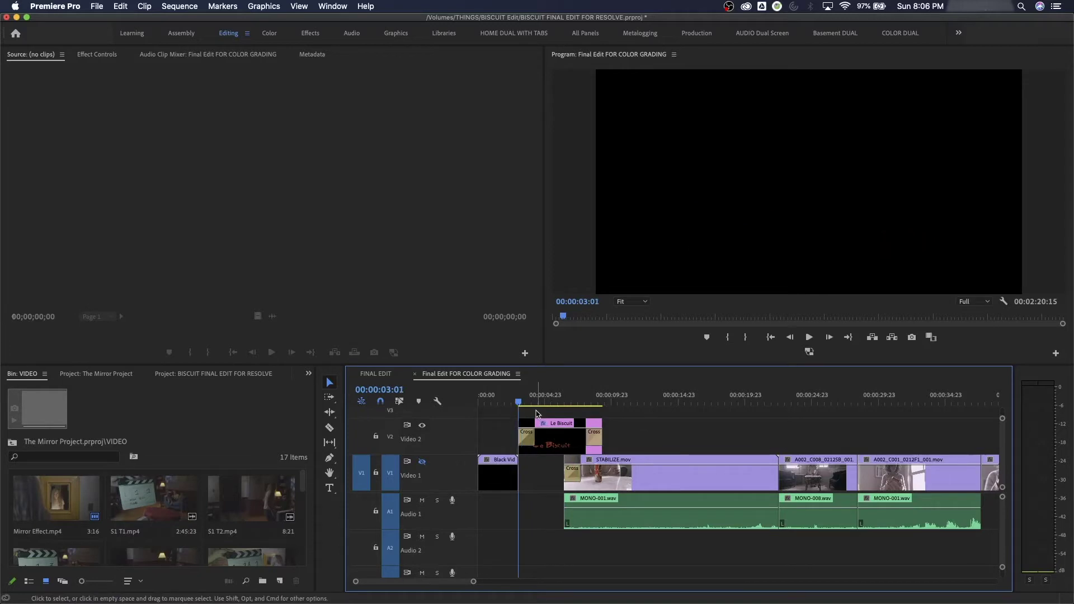
pyautogui.press('i')
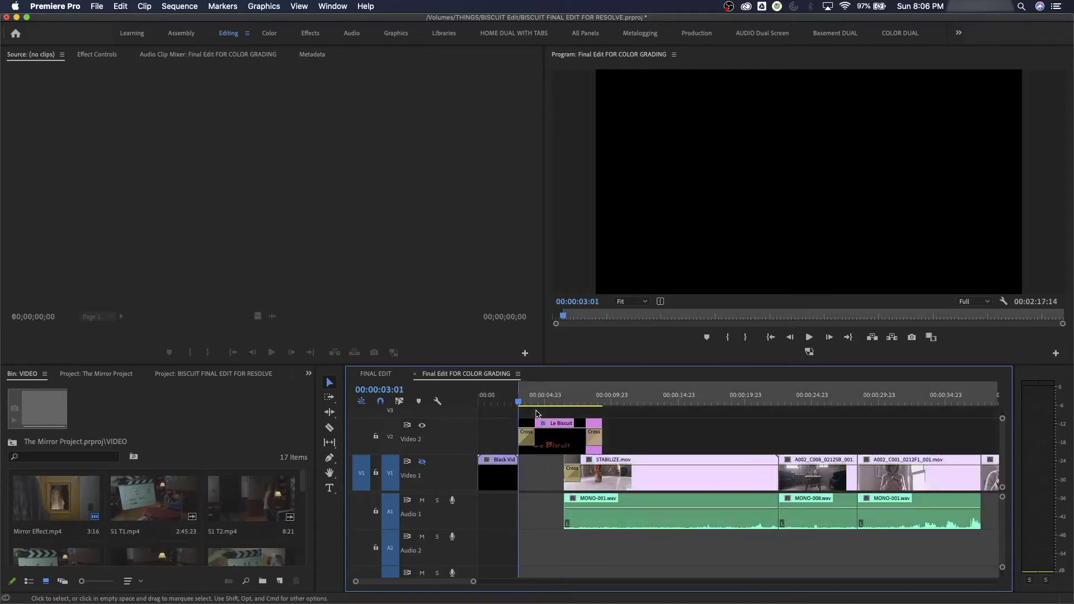
pyautogui.press('space')
pyautogui.click(390, 437)
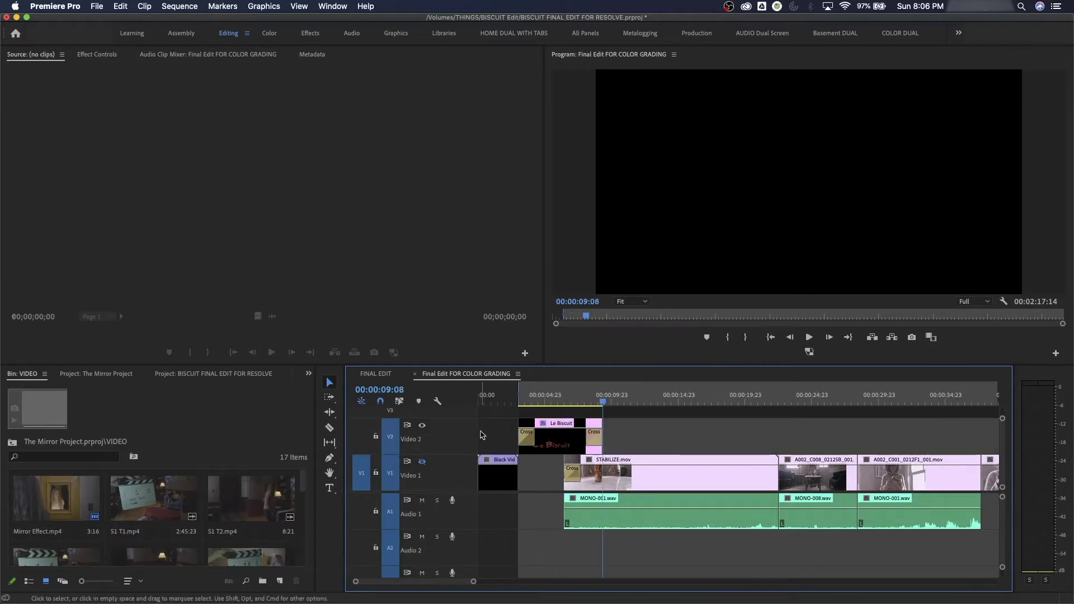
pyautogui.press('=')
pyautogui.press('=')
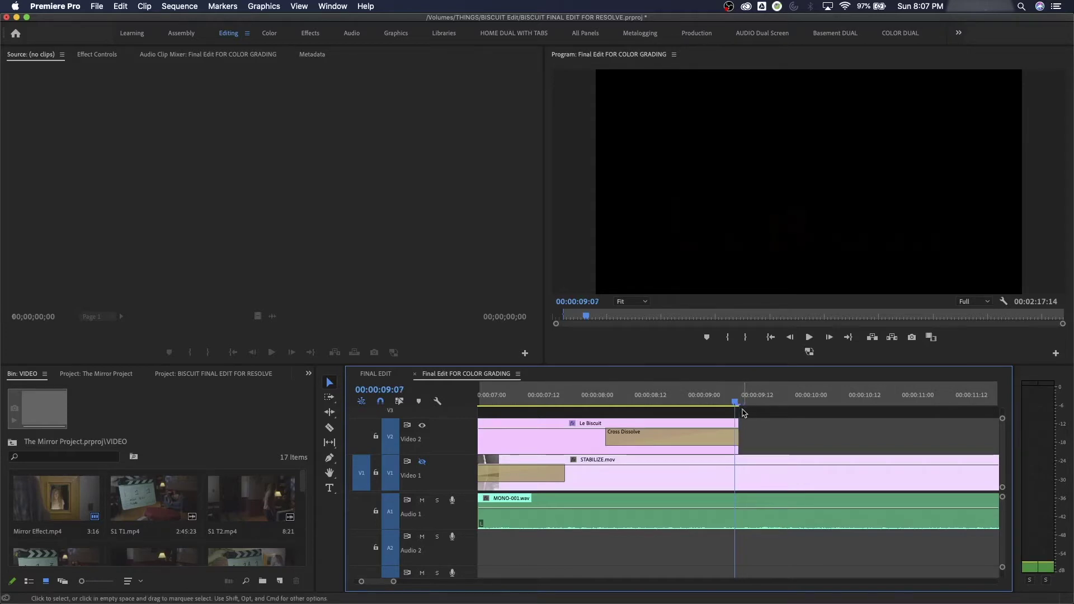
pyautogui.press('Left')
pyautogui.press('o')
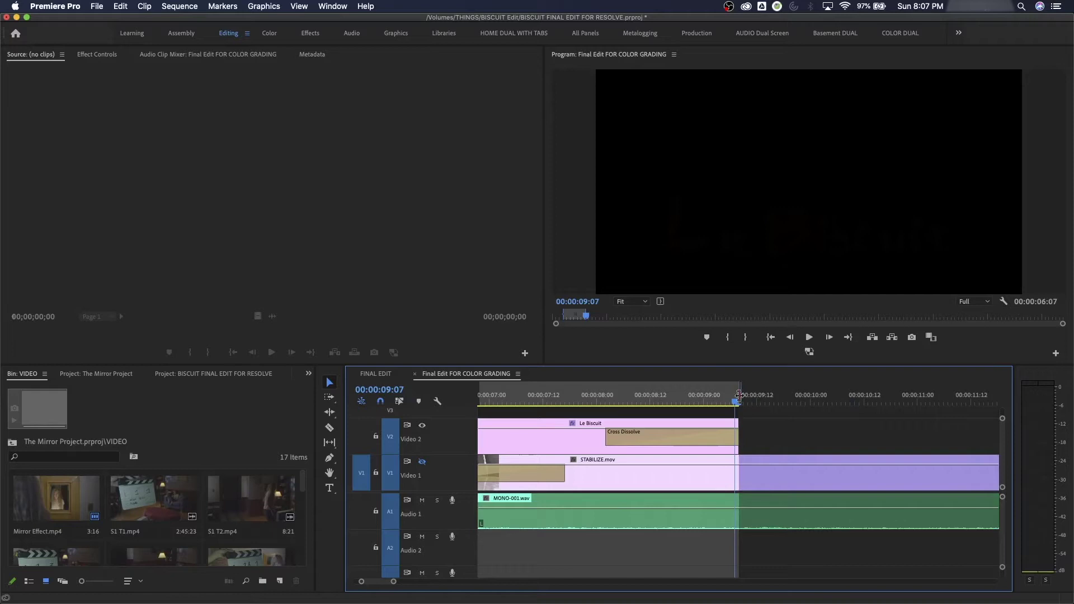
pyautogui.press('-')
pyautogui.press('-')
pyautogui.press('-')
pyautogui.press('-')
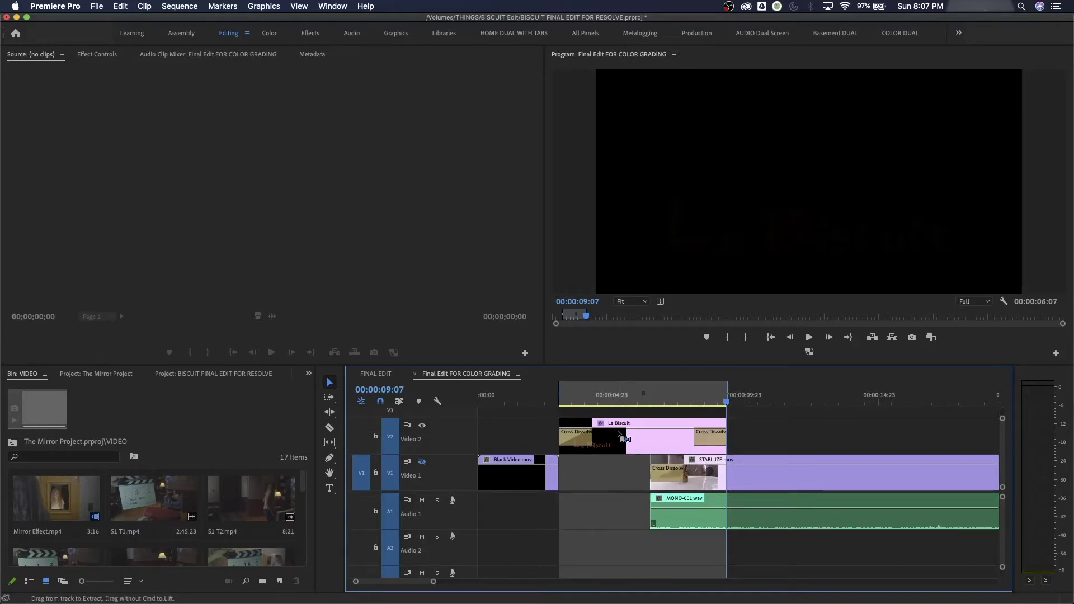
# Set the export to QuickTime, Apple ProRes 4444 with alpha preset, with audio export off
pyautogui.press('super+m')
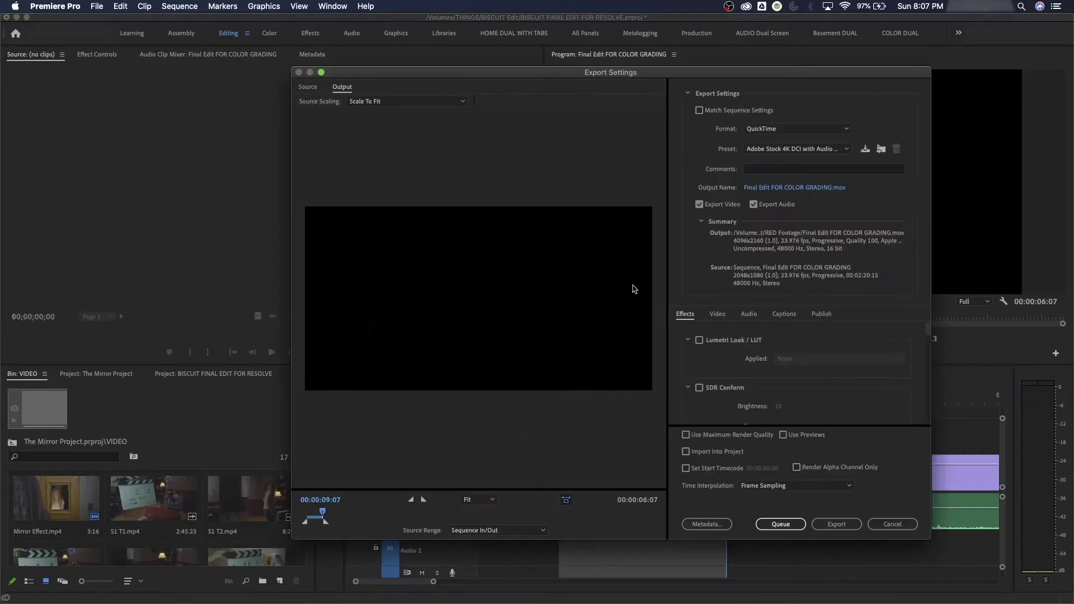
pyautogui.click(763, 130)
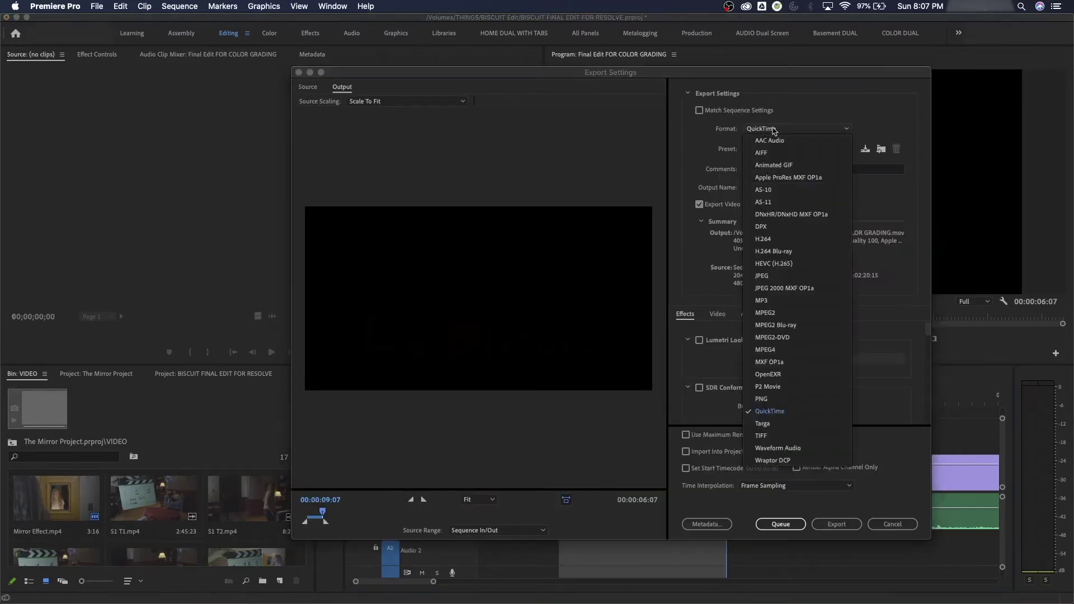
pyautogui.click(782, 410)
pyautogui.click(771, 150)
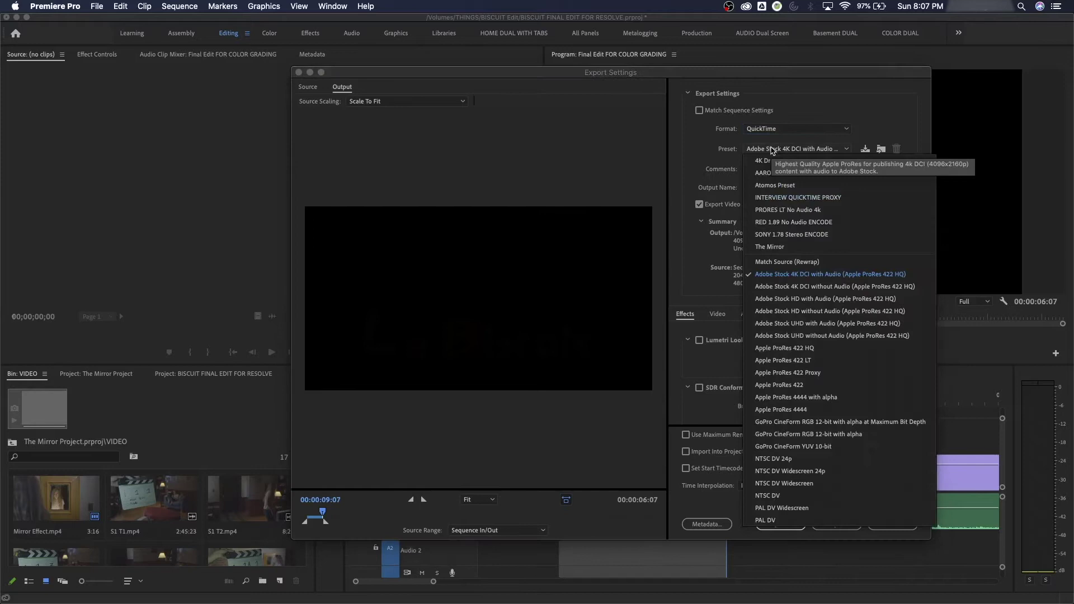
pyautogui.click(810, 398)
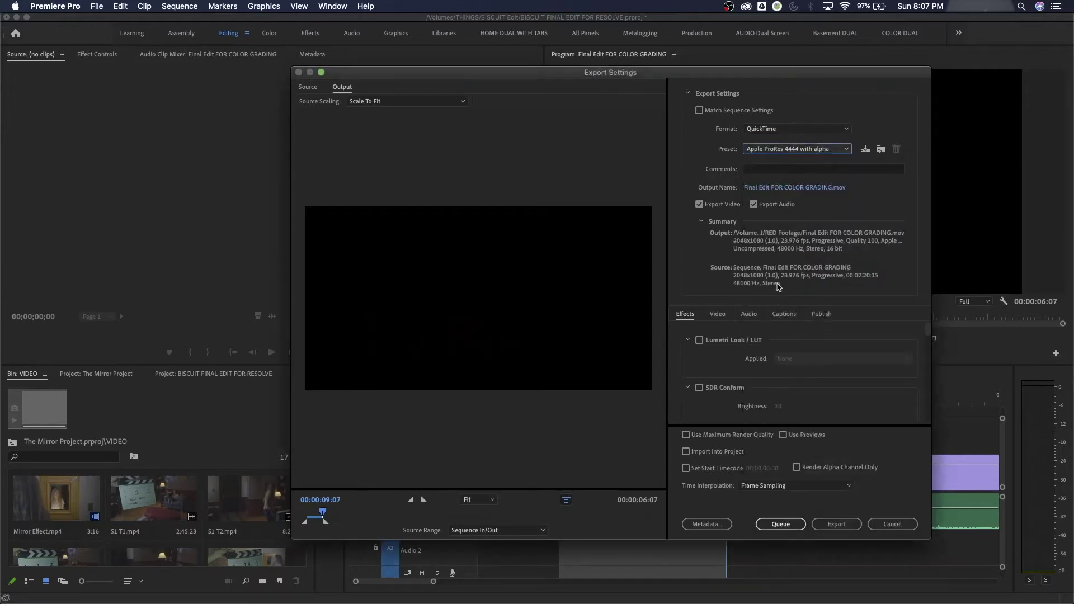
pyautogui.click(754, 205)
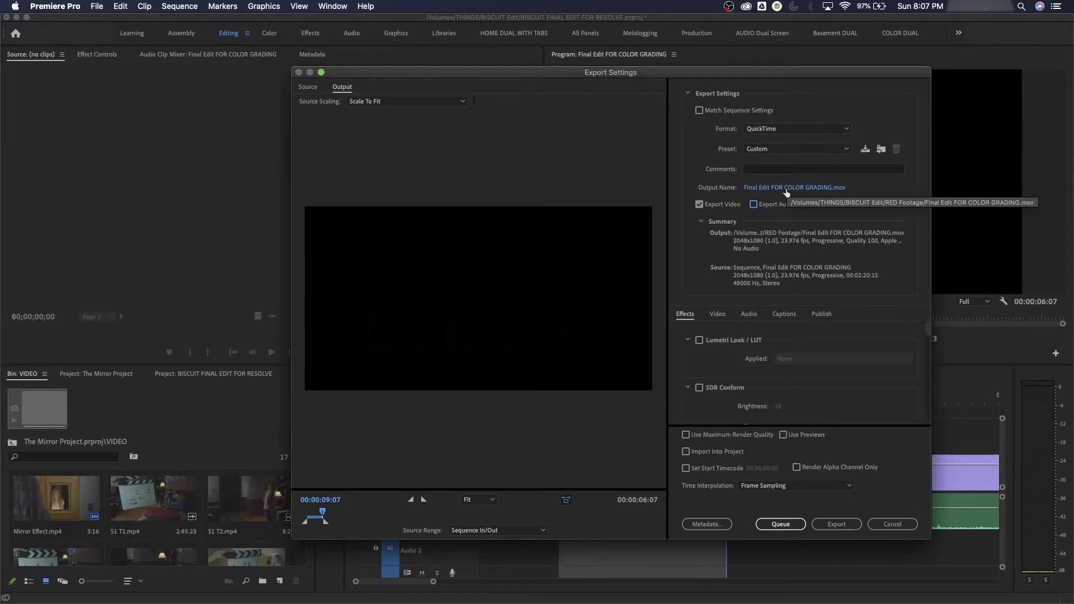
# Name the output Open Title.mov in the BISCUIT RESOLVE PROXIES folder
pyautogui.click(784, 187)
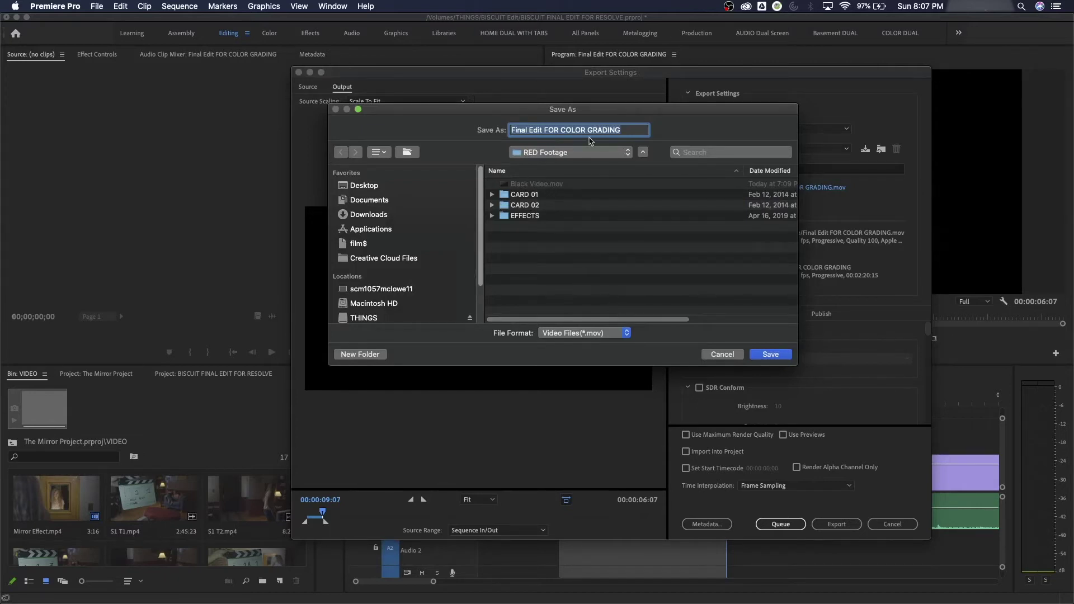
pyautogui.click(616, 131)
pyautogui.click(579, 152)
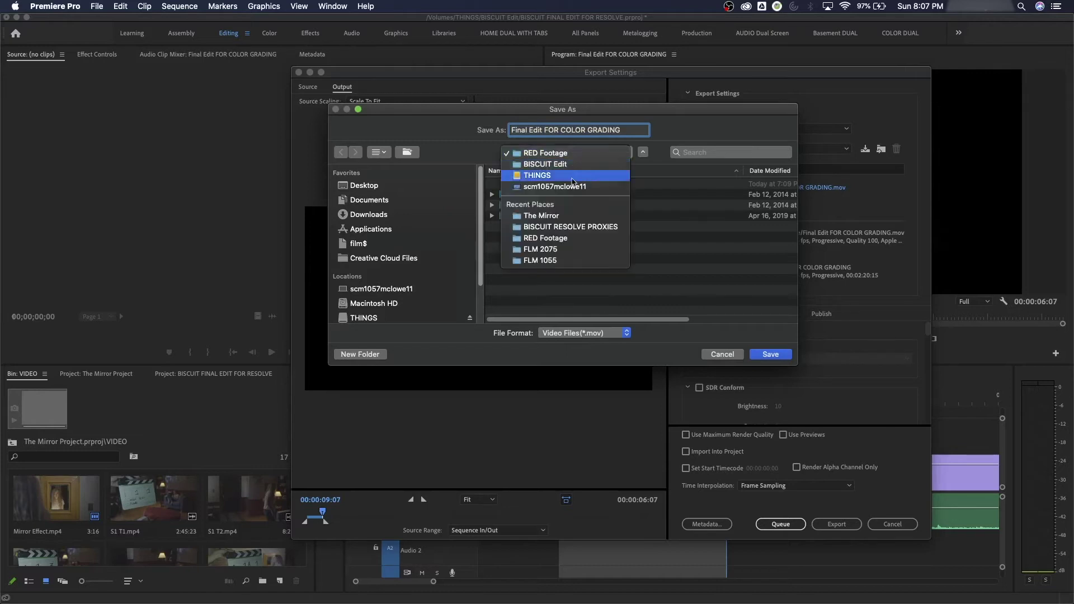
pyautogui.click(581, 228)
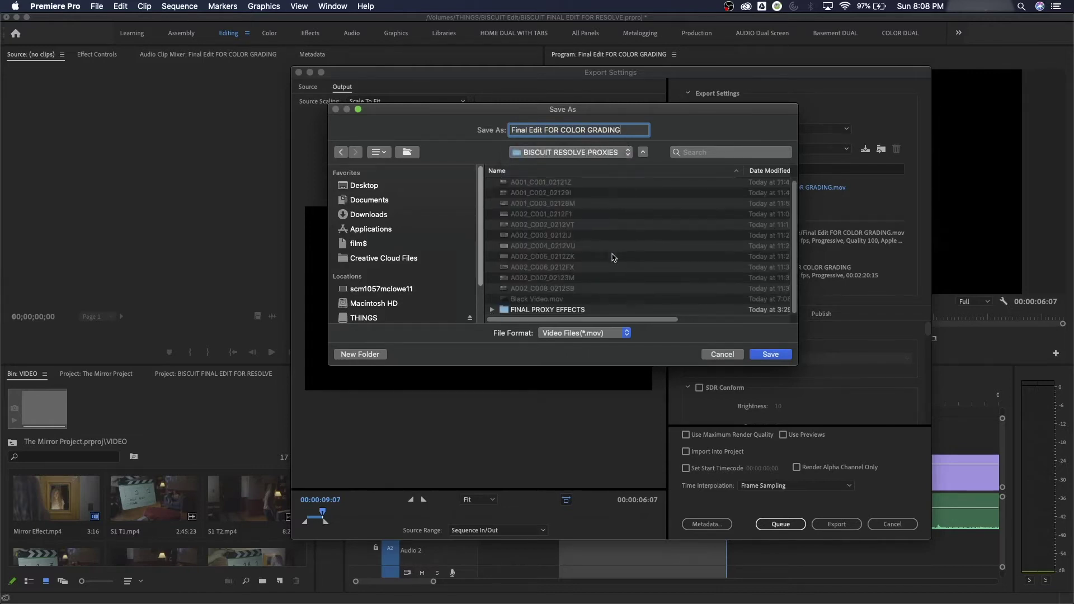
pyautogui.press('super+a')
pyautogui.write('Open T')
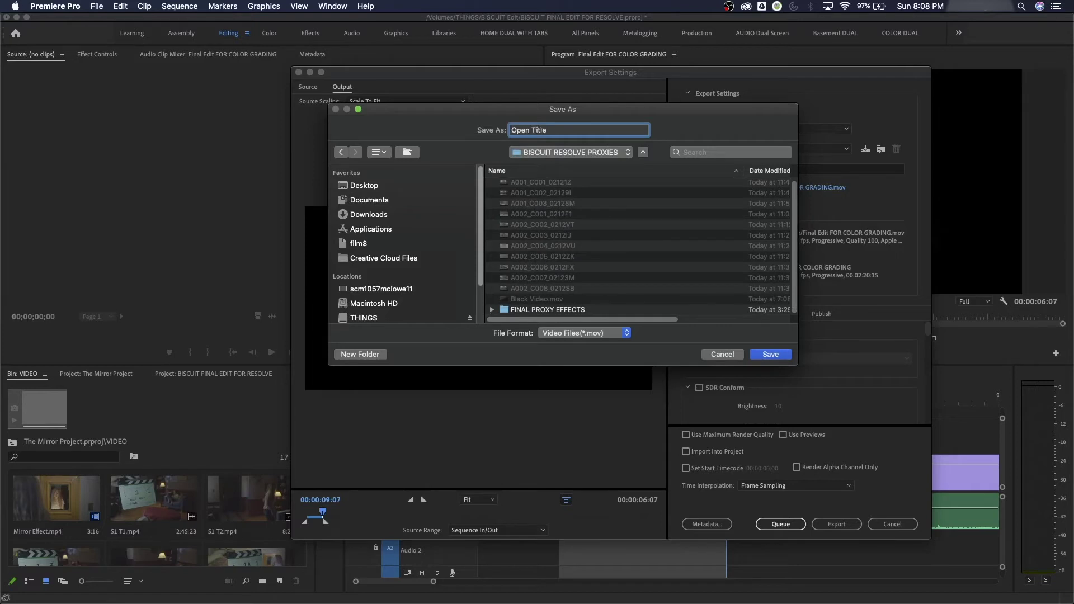
pyautogui.click(771, 355)
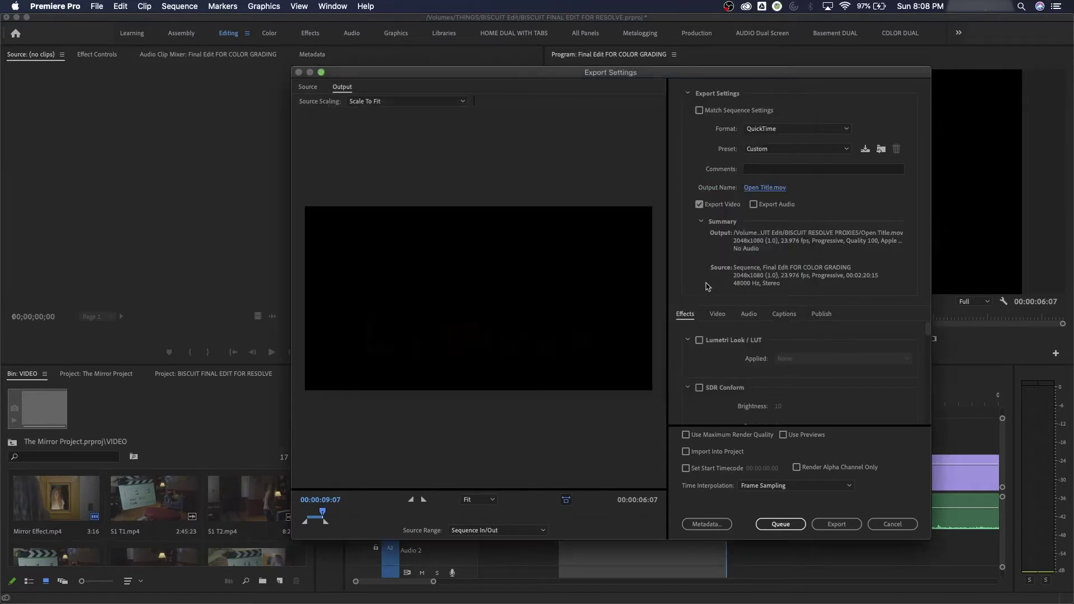
# Export Open Title.mov, then set an In point at the credits' start and step to their last frame
pyautogui.click(836, 524)
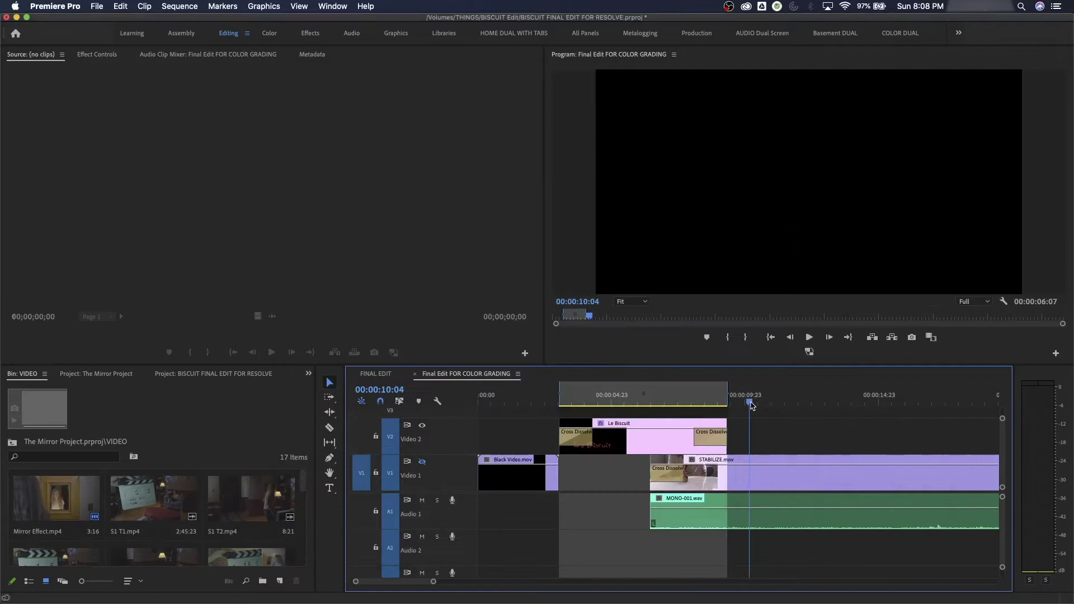
pyautogui.press('End')
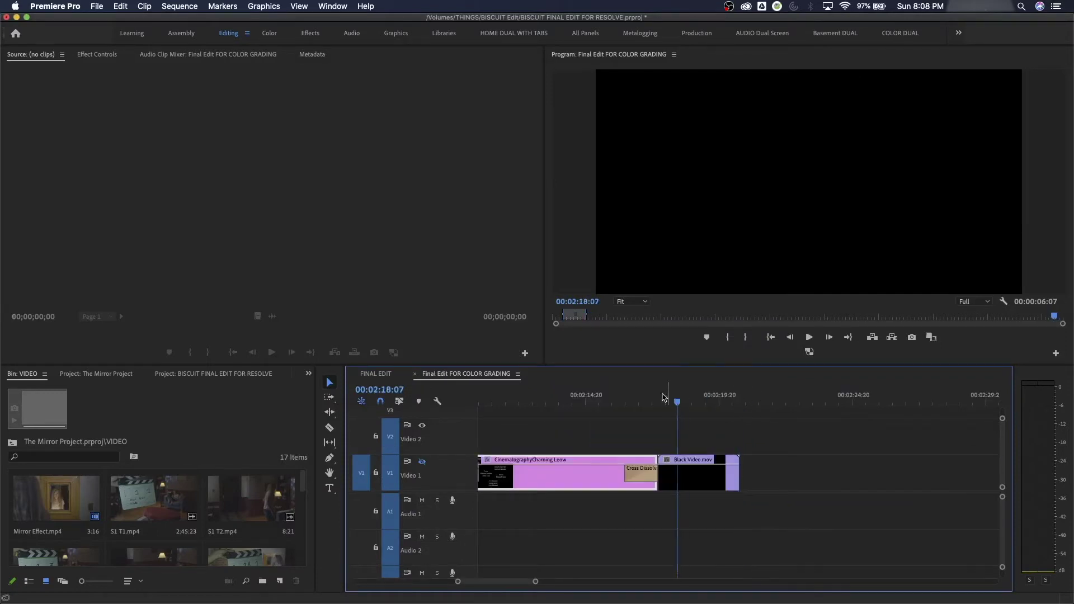
pyautogui.press('Up')
pyautogui.press('Up')
pyautogui.press('i')
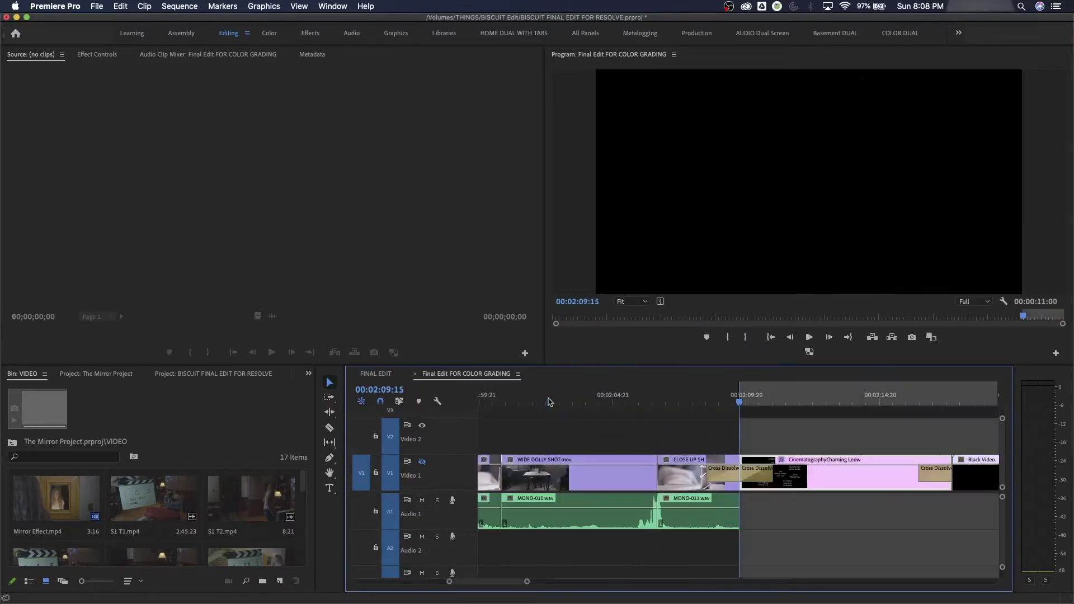
pyautogui.press('Down')
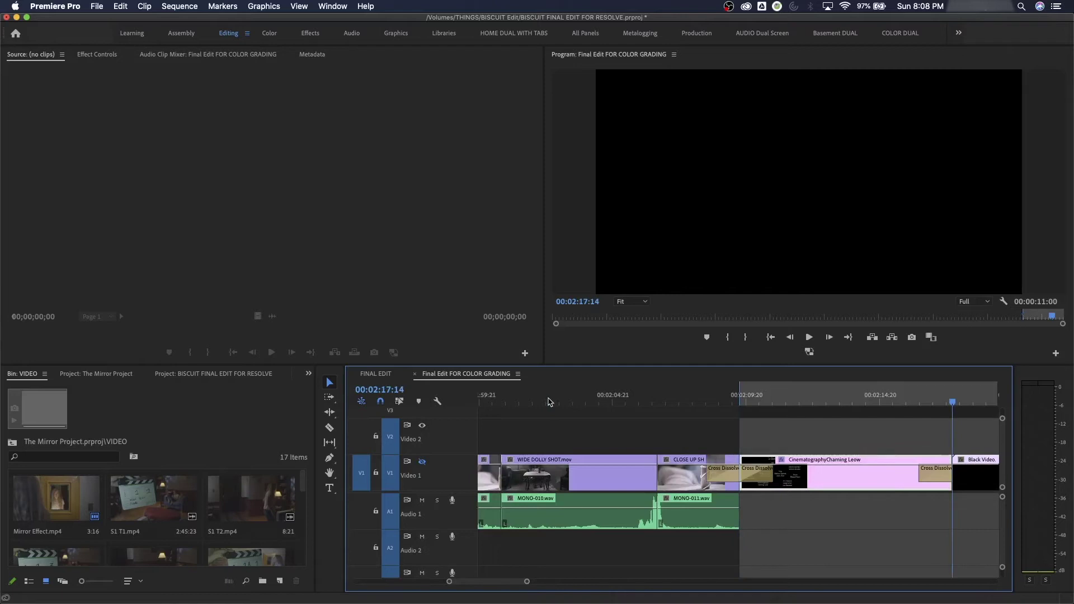
pyautogui.press('Left')
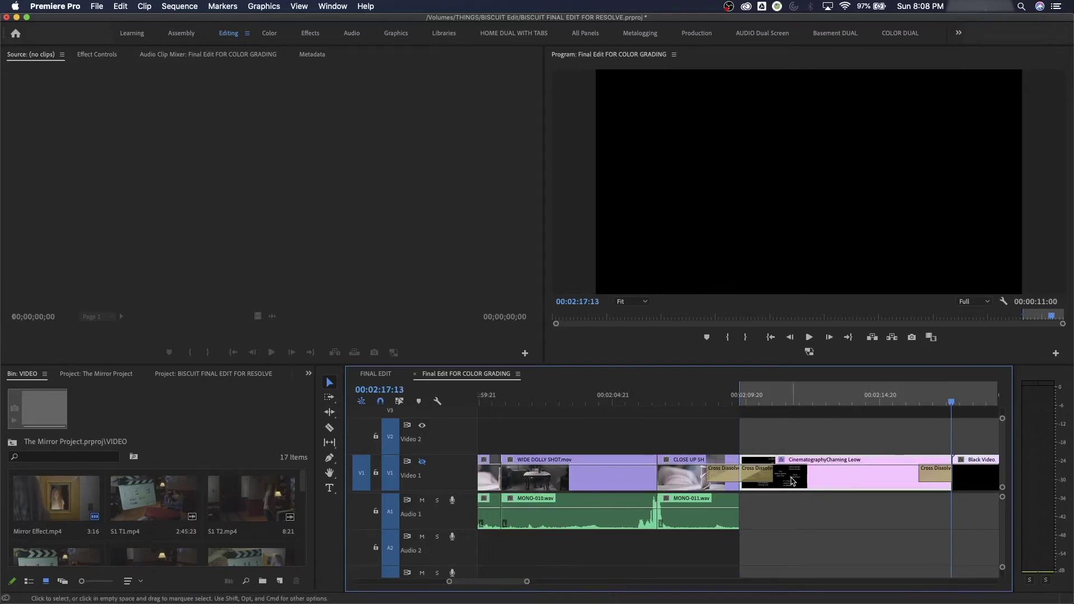
# Set the Out point at the credits' end and export as Apple ProRes 4444 with alpha, no audio
pyautogui.press('o')
pyautogui.press('super+m')
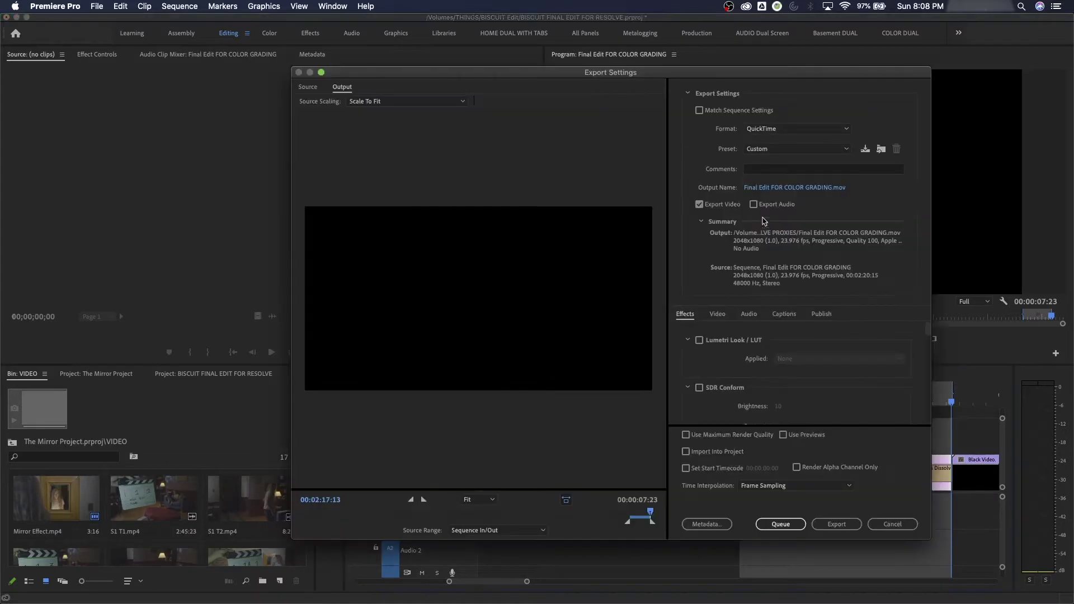
pyautogui.click(779, 148)
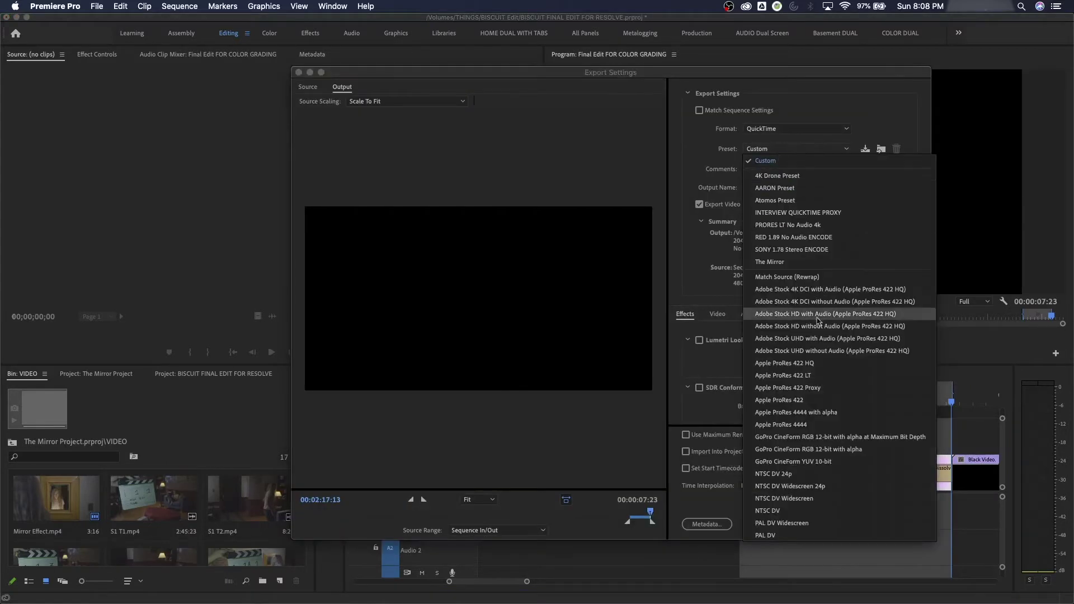
pyautogui.click(823, 414)
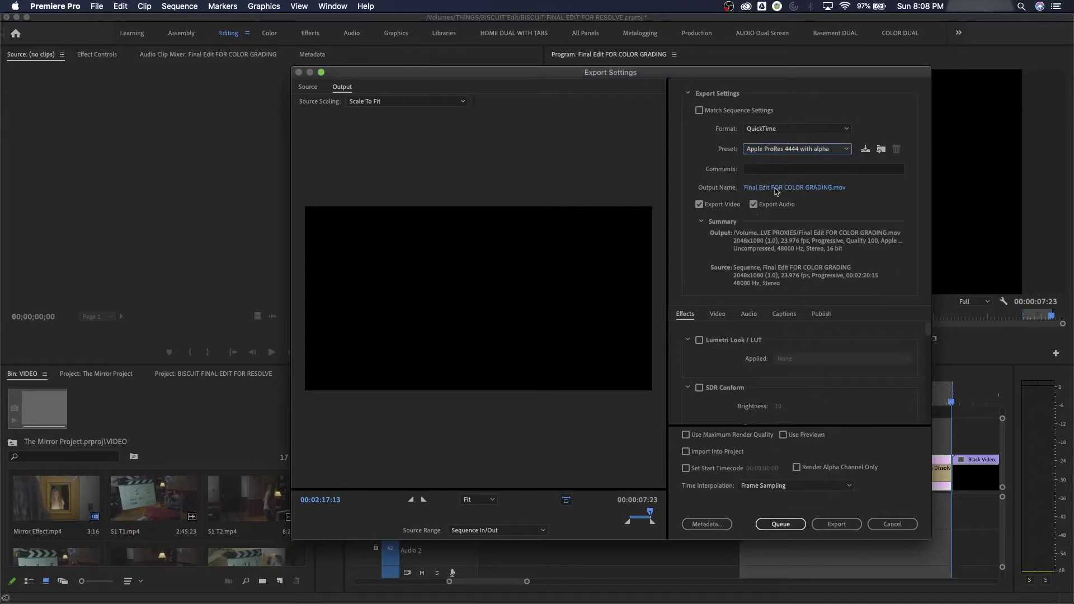
pyautogui.click(761, 205)
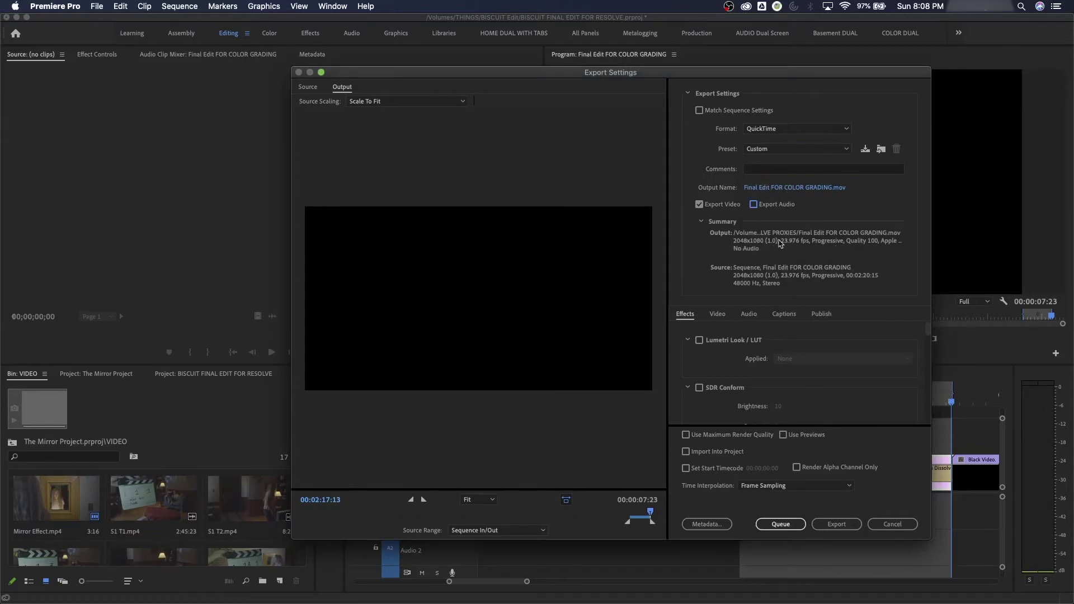
# Name the output Closing Credits.mov and export it
pyautogui.click(777, 192)
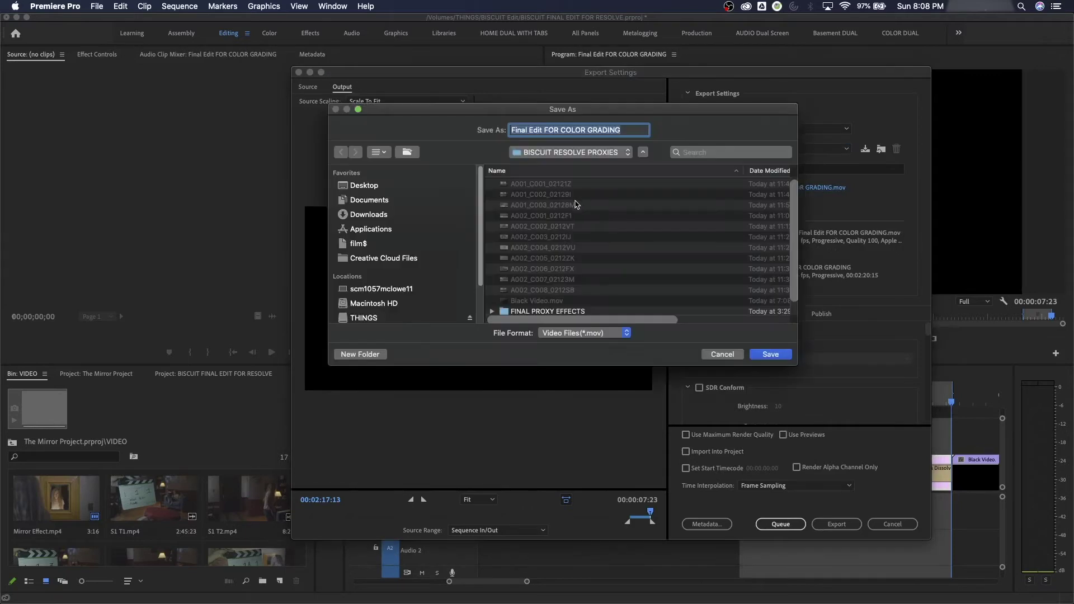
pyautogui.scroll(-1, 574, 298)
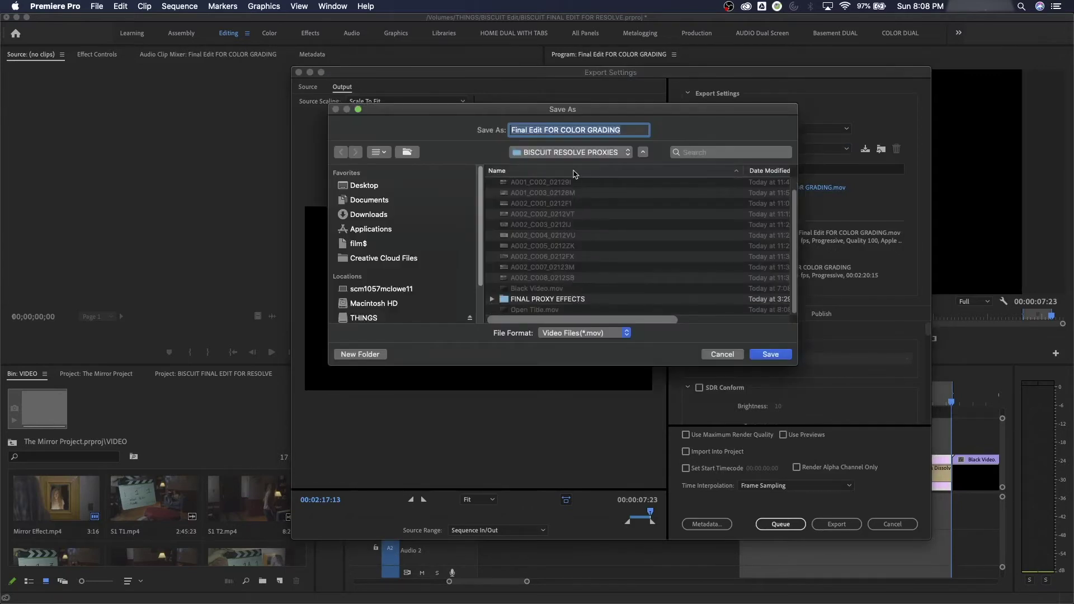
pyautogui.write('Closing C')
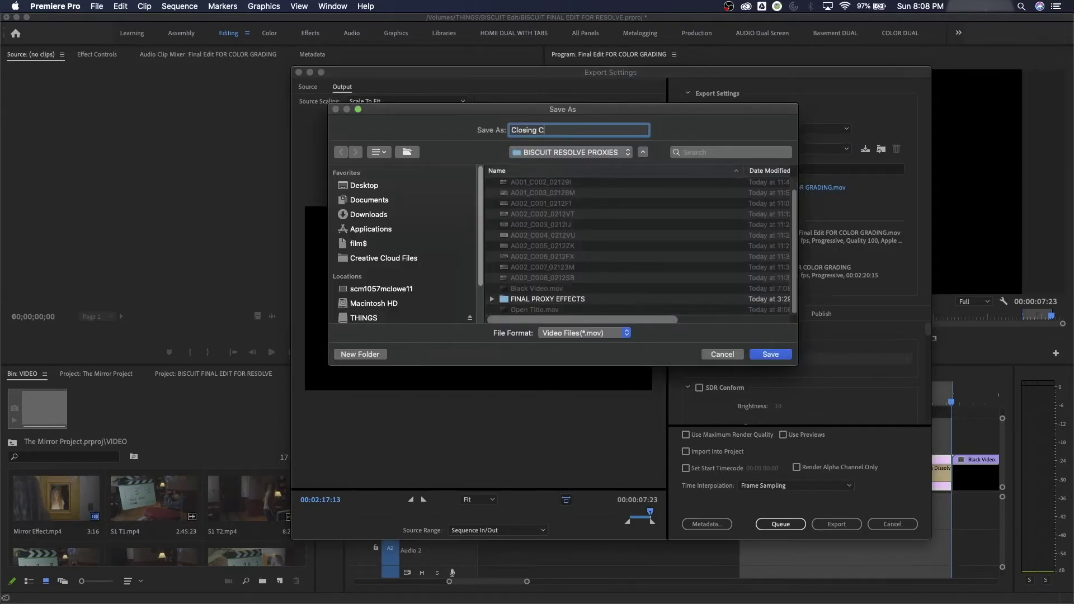
pyautogui.write('redits')
pyautogui.press('Return')
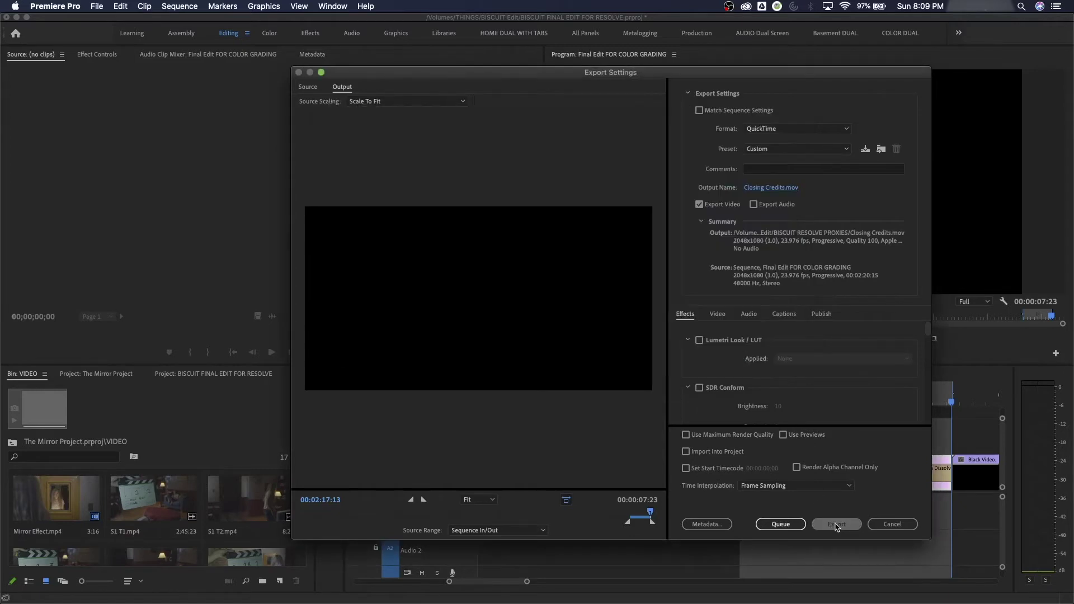
pyautogui.click(836, 525)
pyautogui.click(760, 404)
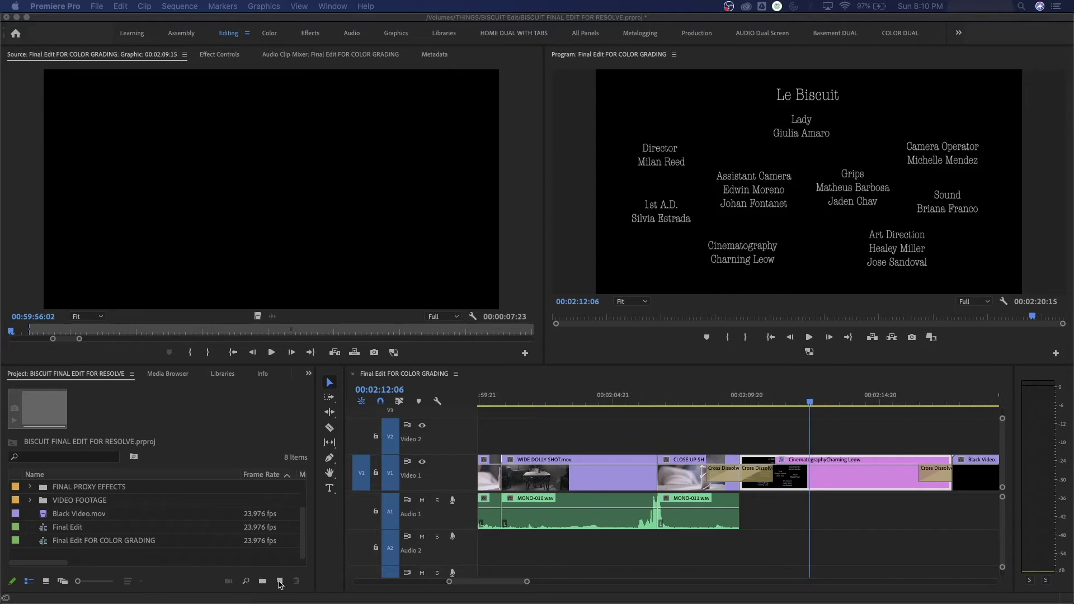
# Start a new sequence from the RED R3D 4K 16x9 23.976 preset
pyautogui.click(280, 585)
pyautogui.click(281, 582)
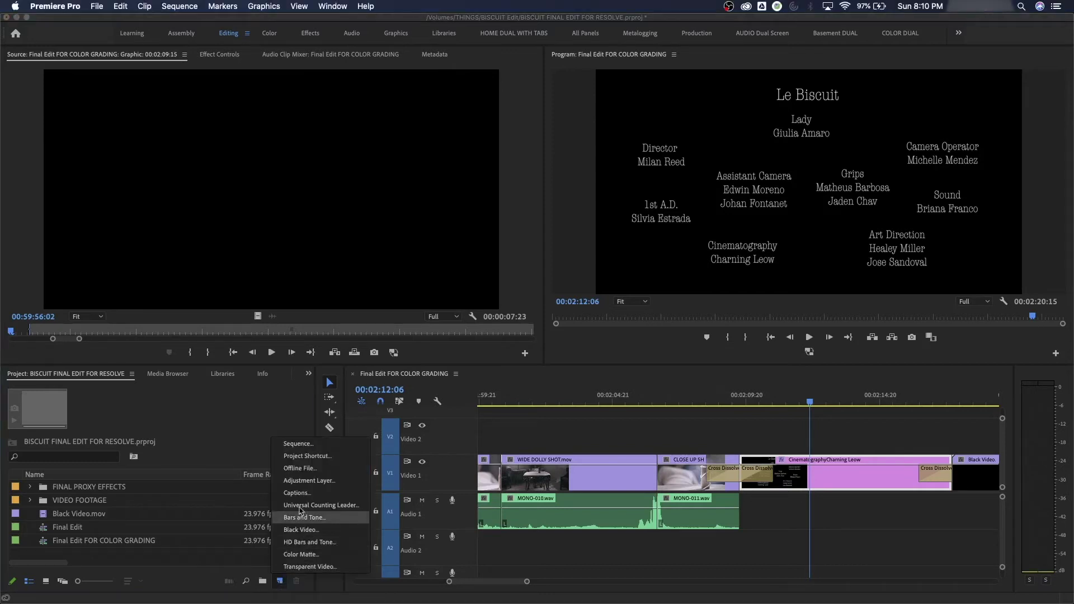
pyautogui.click(311, 444)
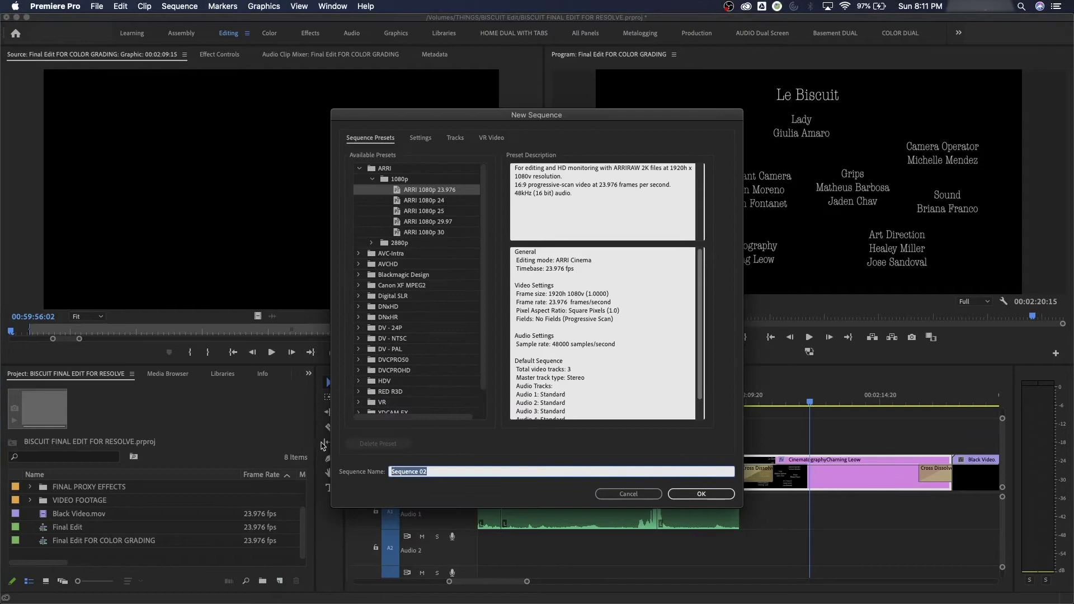
pyautogui.click(370, 181)
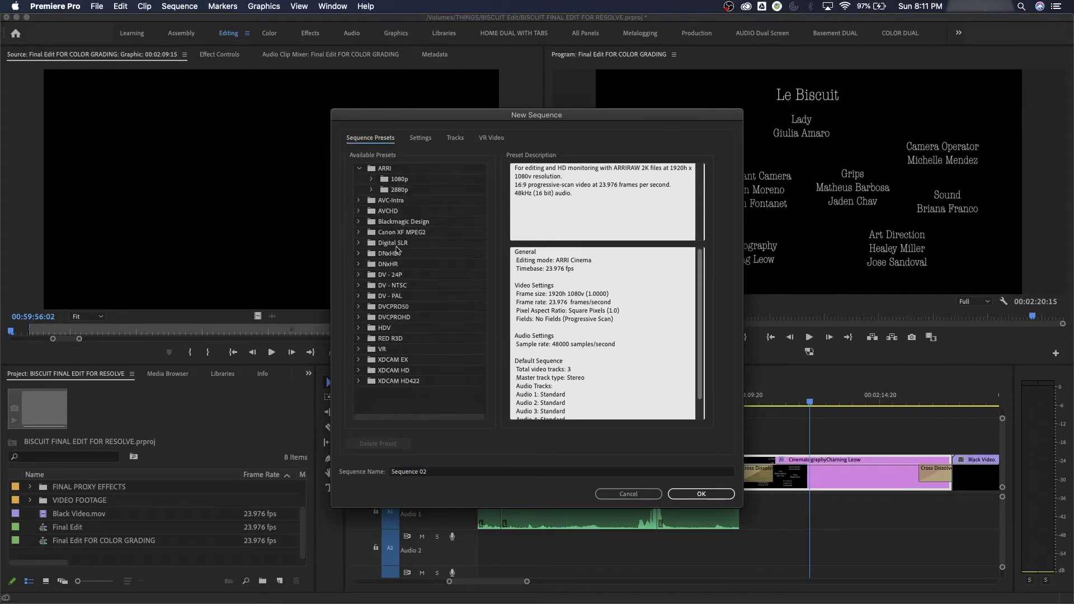
pyautogui.click(358, 340)
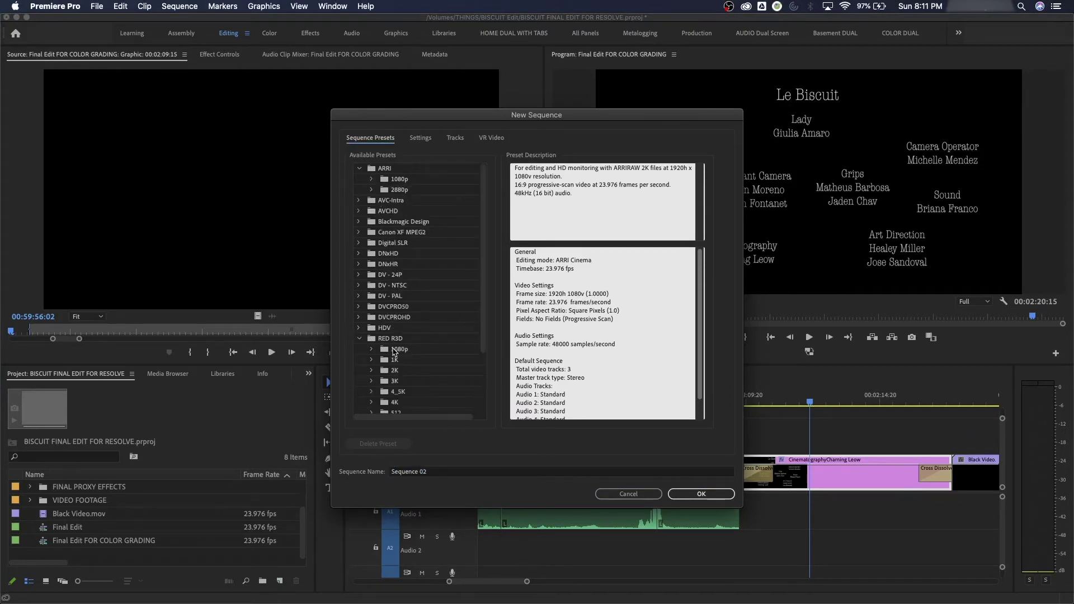
pyautogui.scroll(-3, 408, 376)
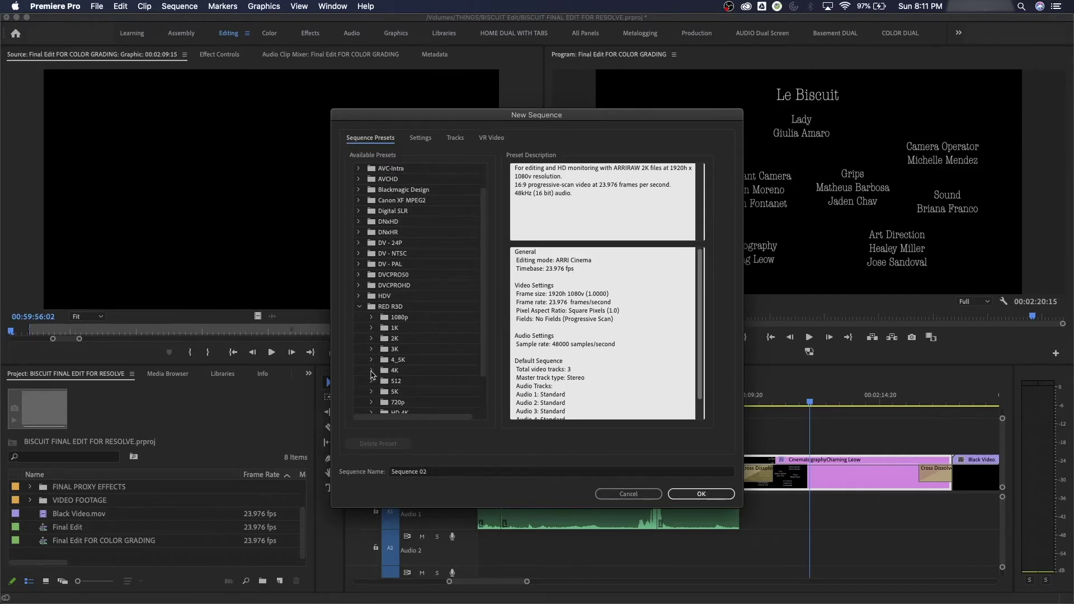
pyautogui.click(371, 371)
pyautogui.scroll(-5, 403, 350)
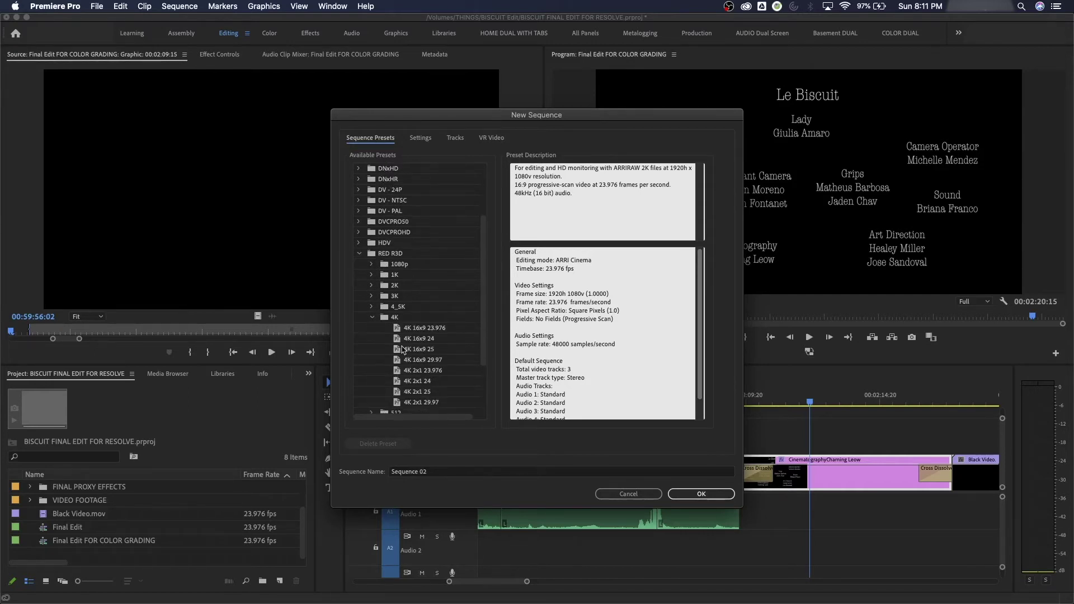
pyautogui.click(414, 330)
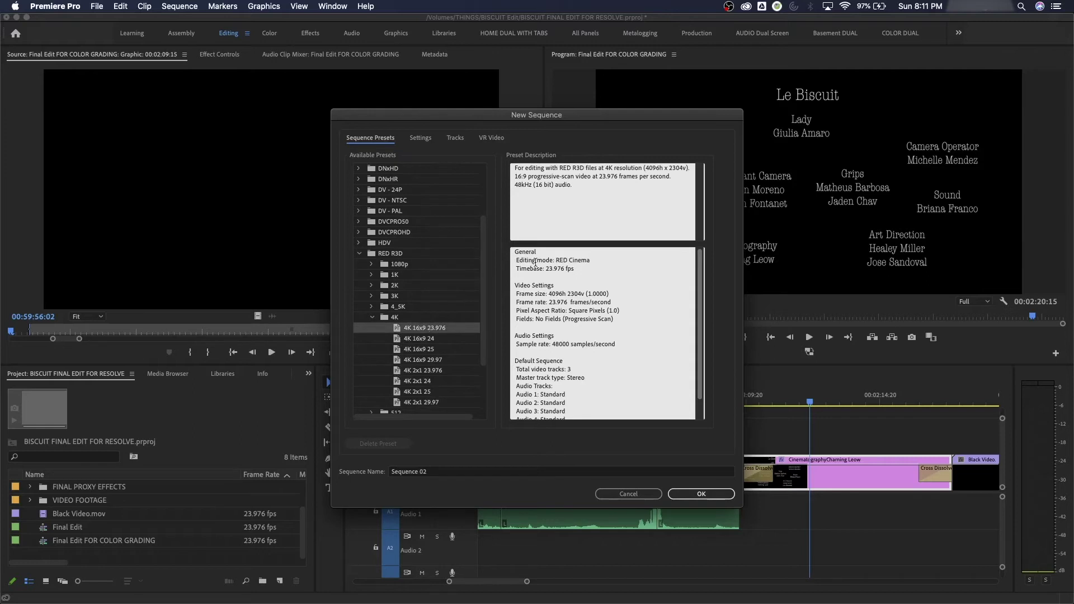
# Change the frame size to 4096x2160 and name the sequence 4K Sequence
pyautogui.click(554, 295)
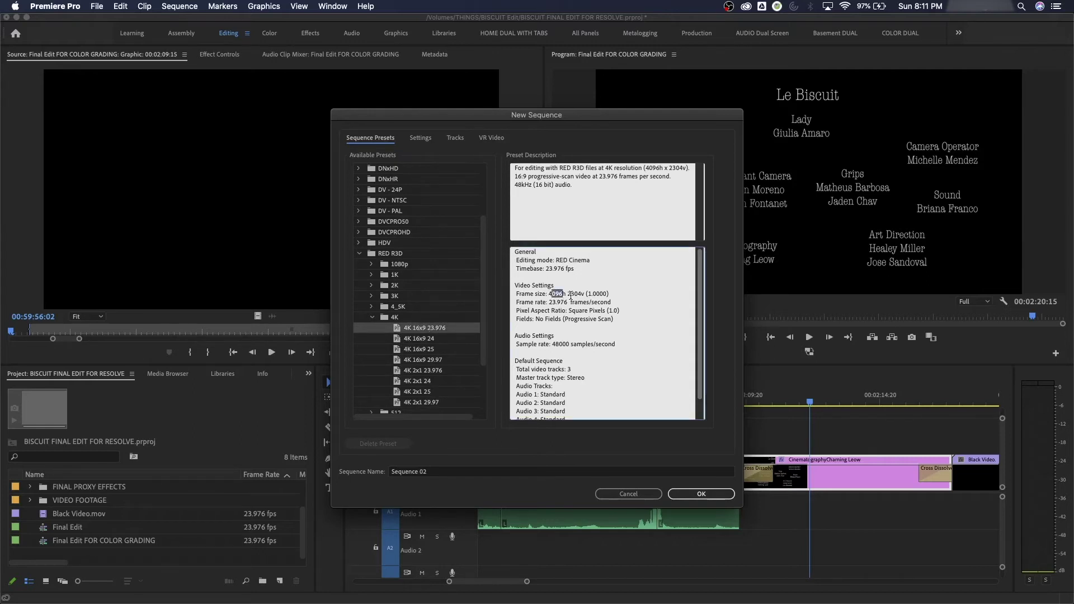
pyautogui.moveTo(570, 295); pyautogui.dragTo(580, 295)
pyautogui.scroll(-1, 431, 393)
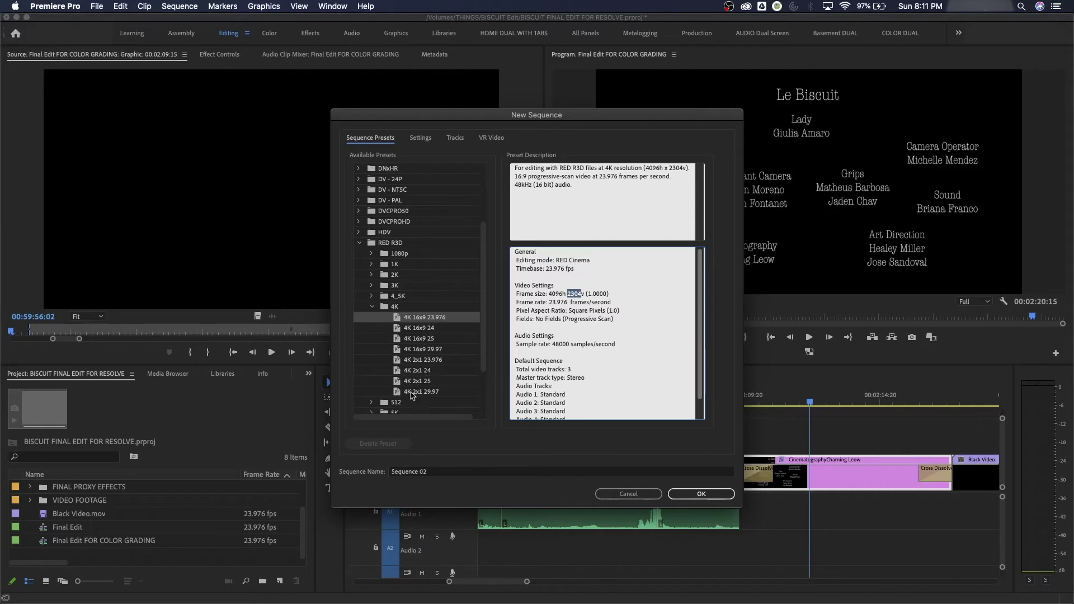
pyautogui.click(414, 316)
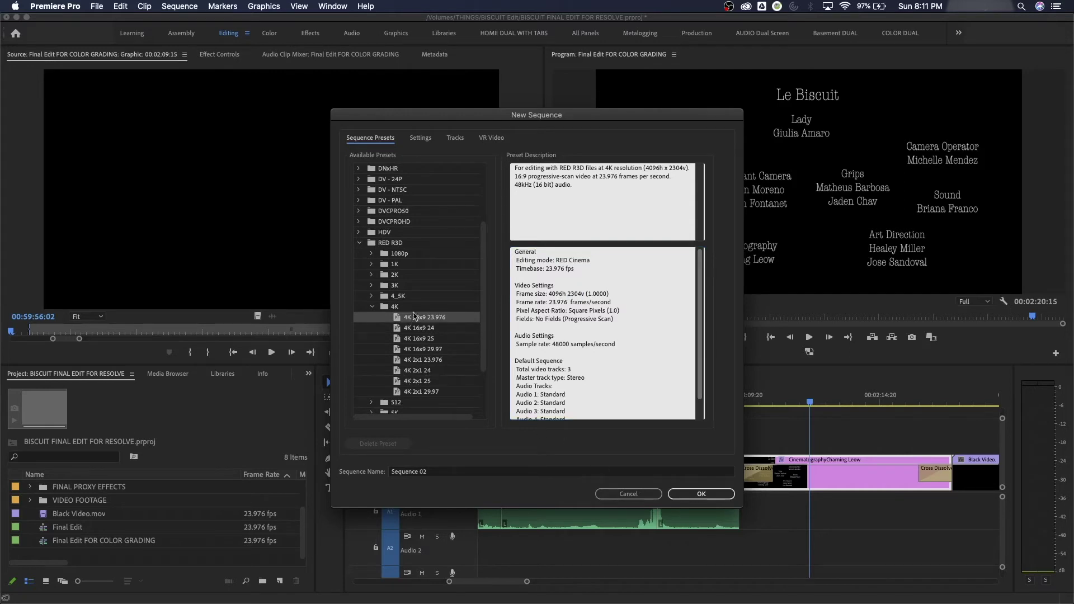
pyautogui.click(421, 138)
pyautogui.click(509, 203)
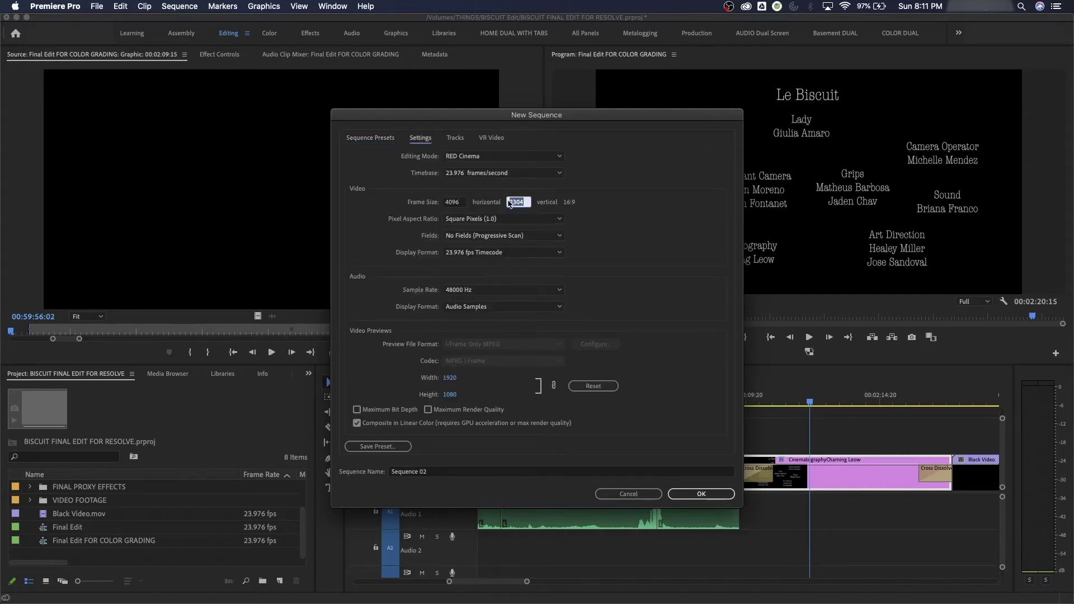
pyautogui.write('216')
pyautogui.click(694, 241)
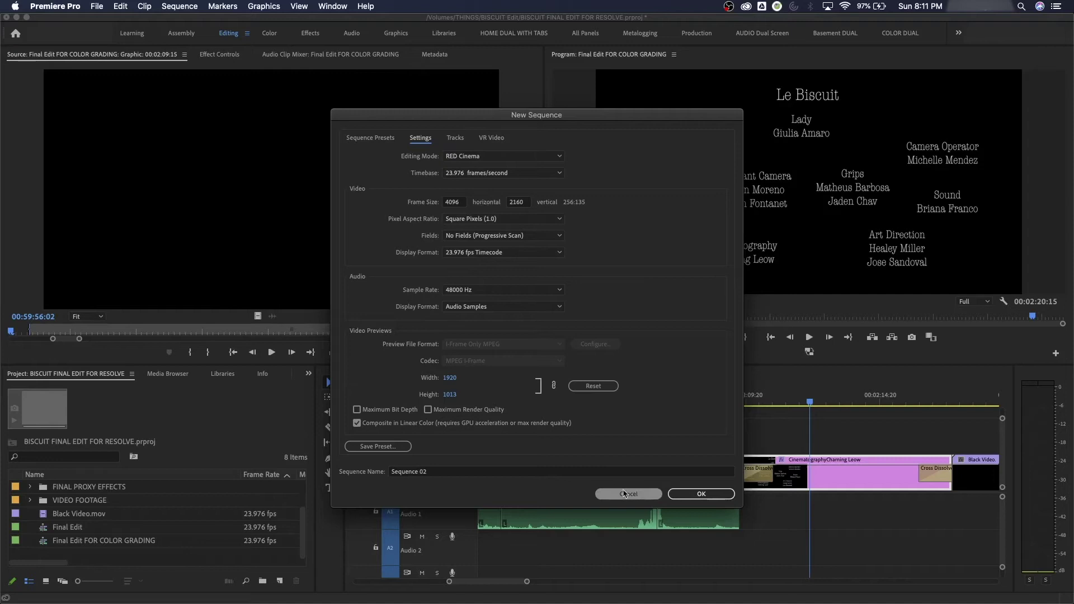
pyautogui.moveTo(599, 472); pyautogui.dragTo(330, 473)
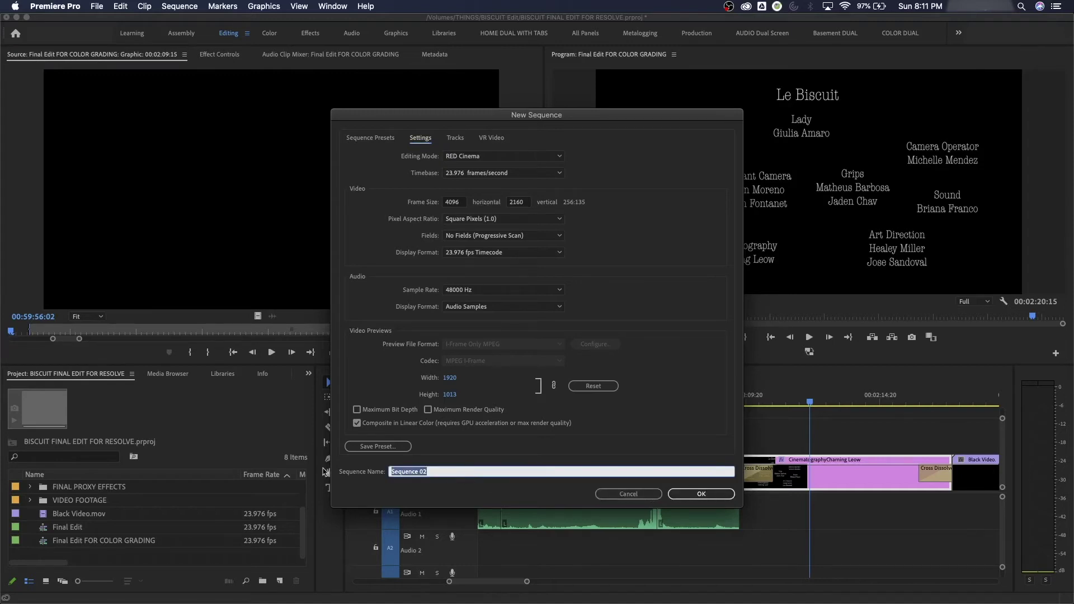
pyautogui.write('4K Seq')
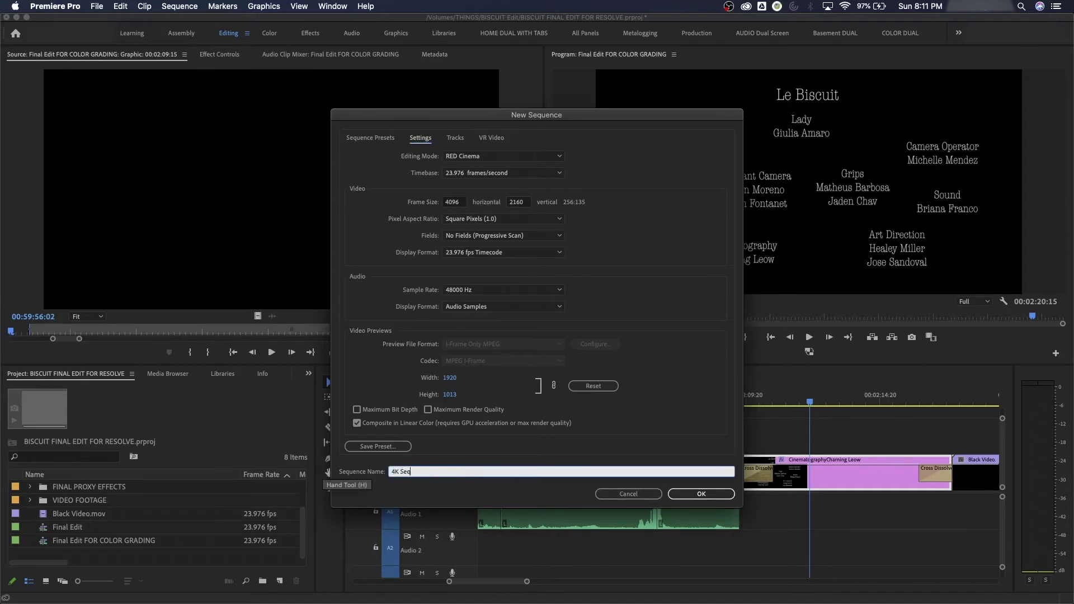
pyautogui.write('uence')
# Create the 4K Sequence and paste the Le Biscuit title clip from Final Edit into it
pyautogui.press('Return')
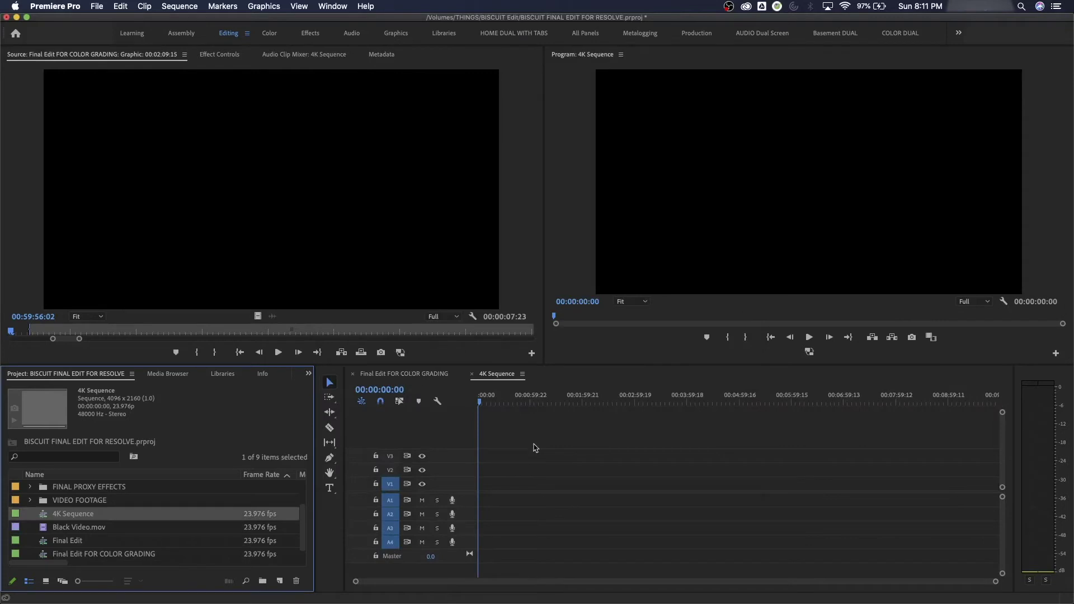
pyautogui.click(404, 374)
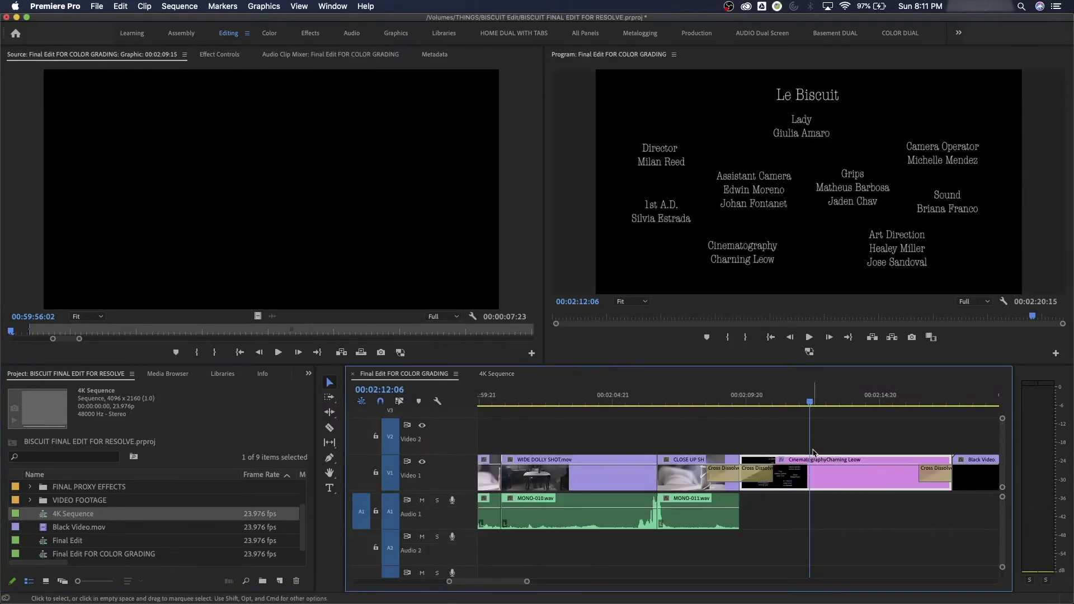
pyautogui.press('-')
pyautogui.press('-')
pyautogui.press('-')
pyautogui.press('-')
pyautogui.press('Home')
pyautogui.moveTo(535, 427); pyautogui.dragTo(466, 441)
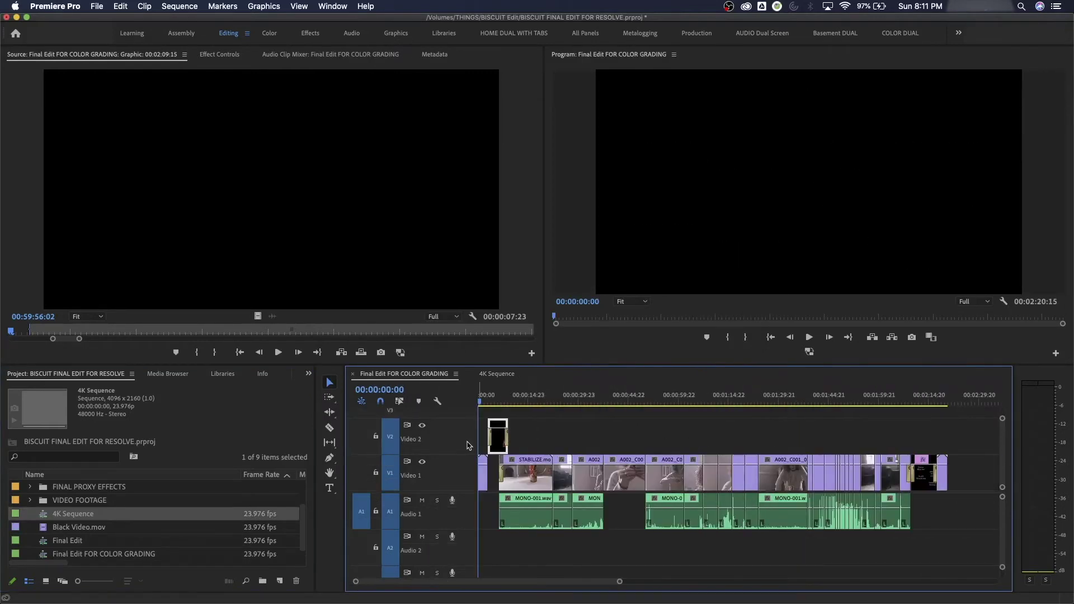
pyautogui.click(500, 373)
pyautogui.press('super+v')
pyautogui.press('=')
pyautogui.press('=')
pyautogui.press('=')
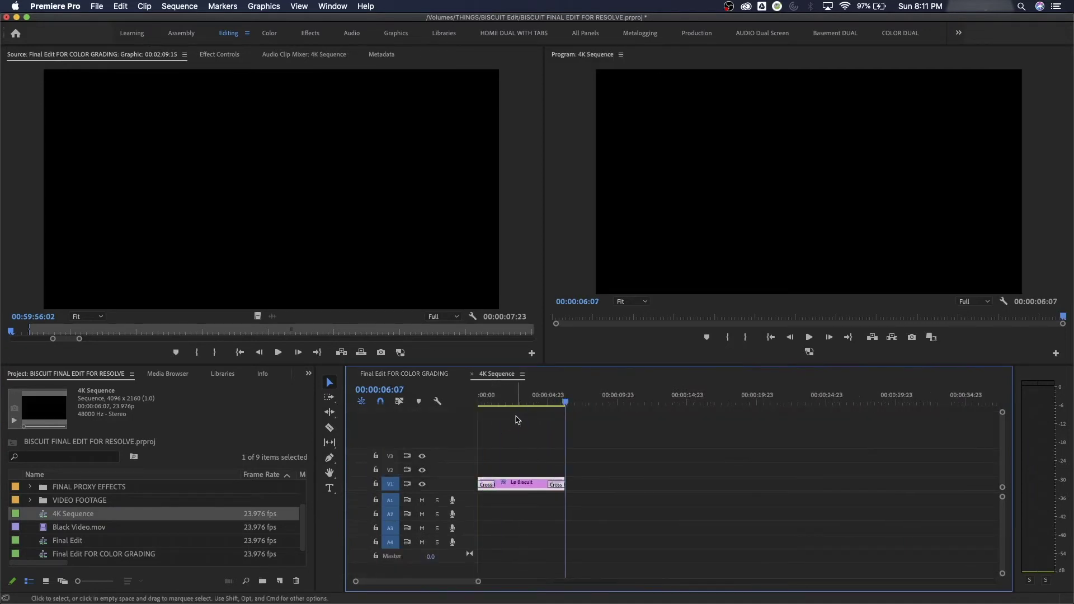
pyautogui.click(549, 402)
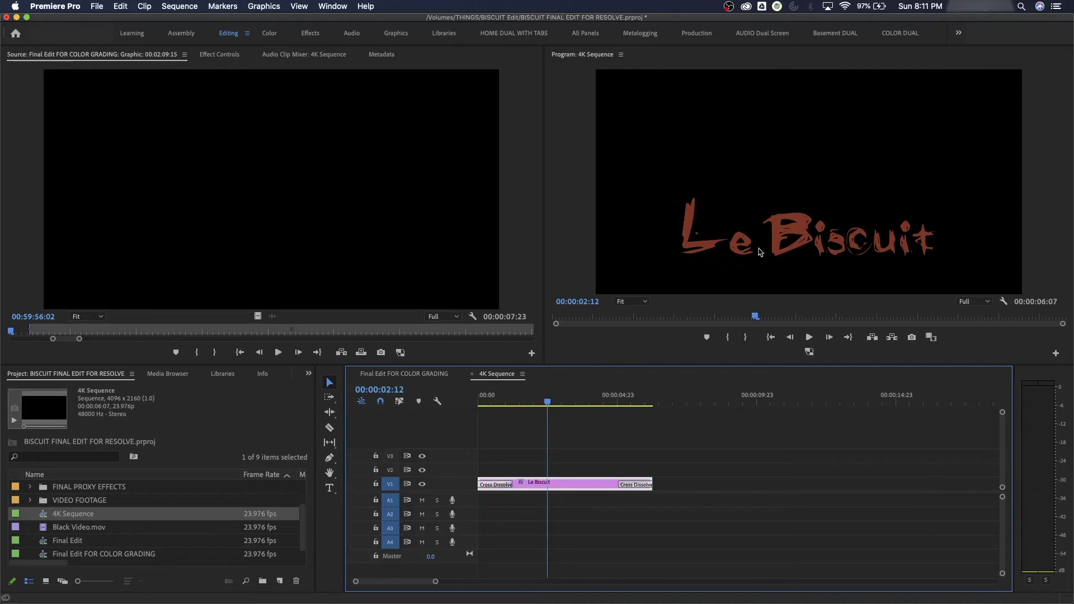
pyautogui.hotkey('shift', '=')
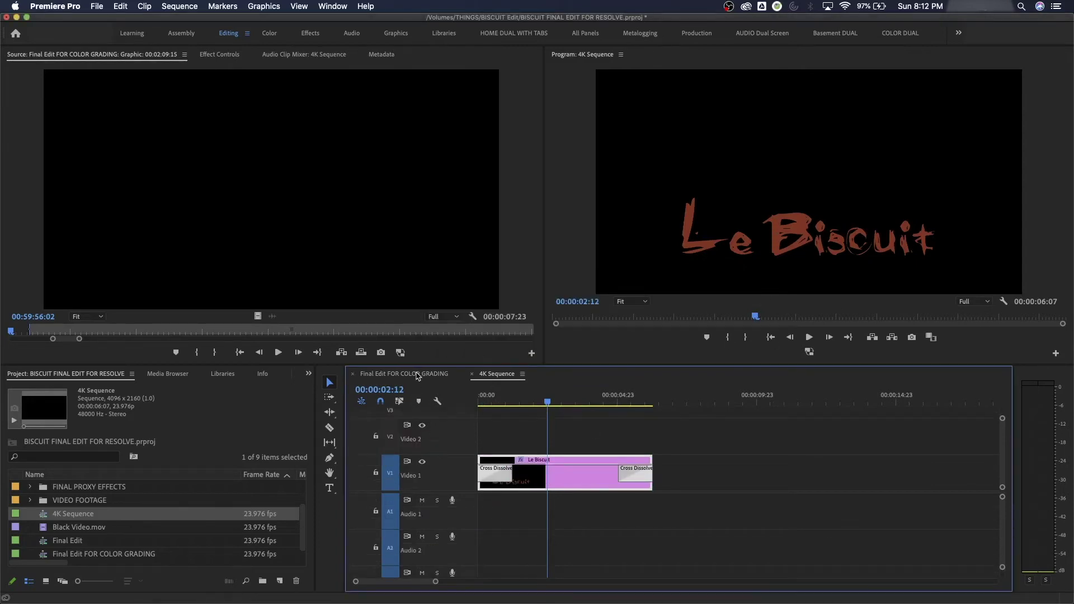
# Paste the credits clip into the 4K Sequence right after the title
pyautogui.click(421, 375)
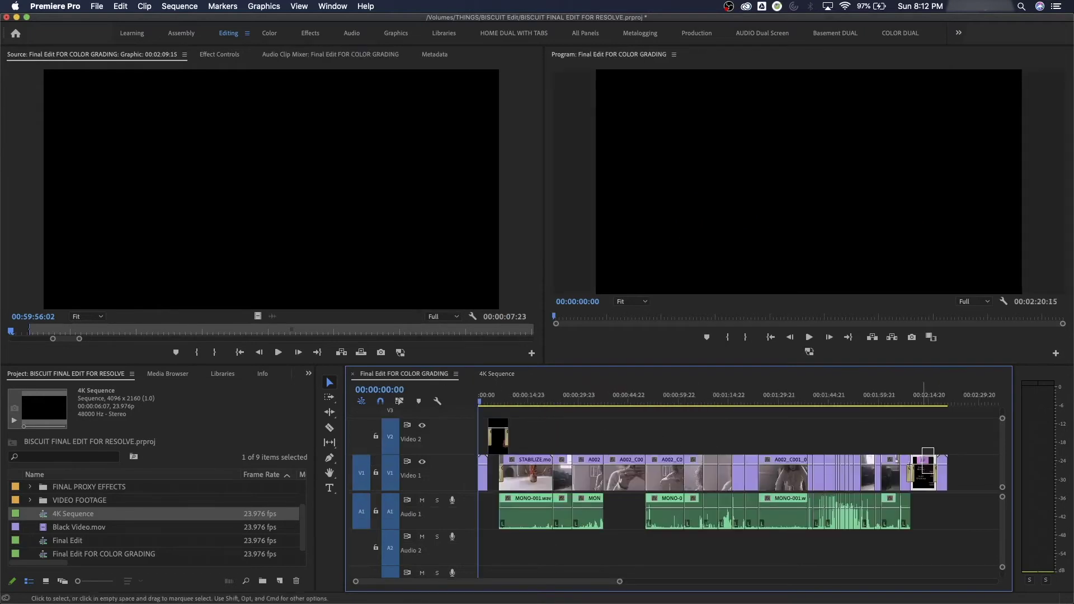
pyautogui.click(493, 375)
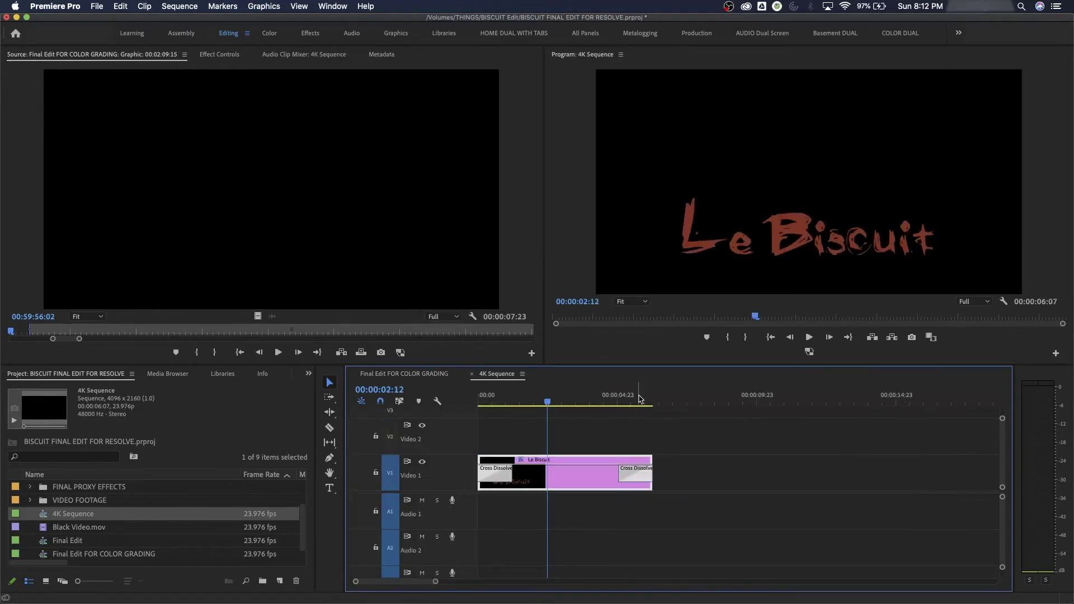
pyautogui.click(685, 401)
pyautogui.press('super+v')
pyautogui.click(560, 401)
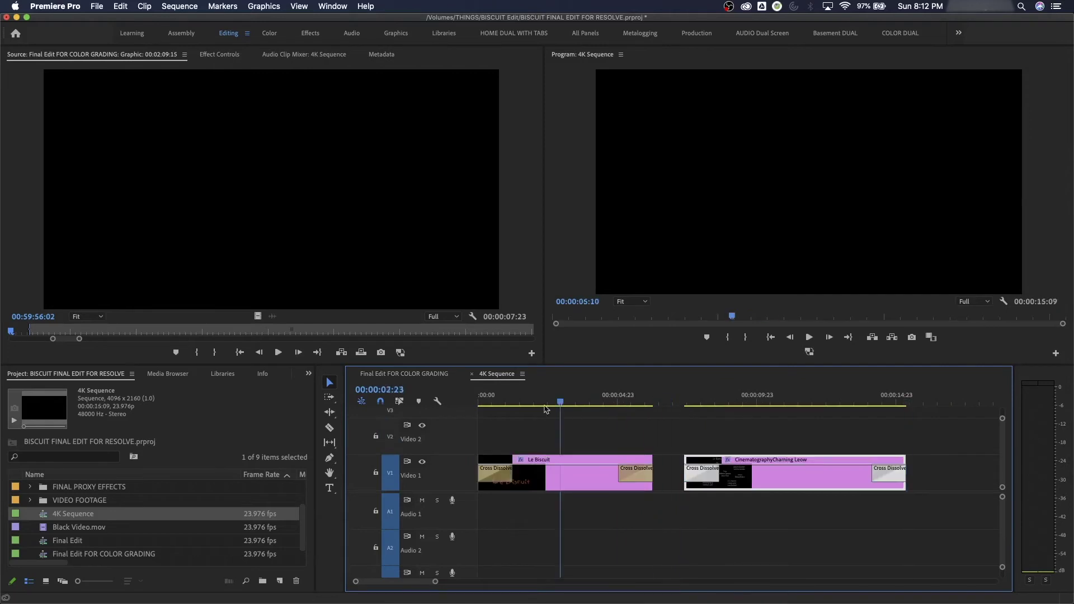
pyautogui.press('Home')
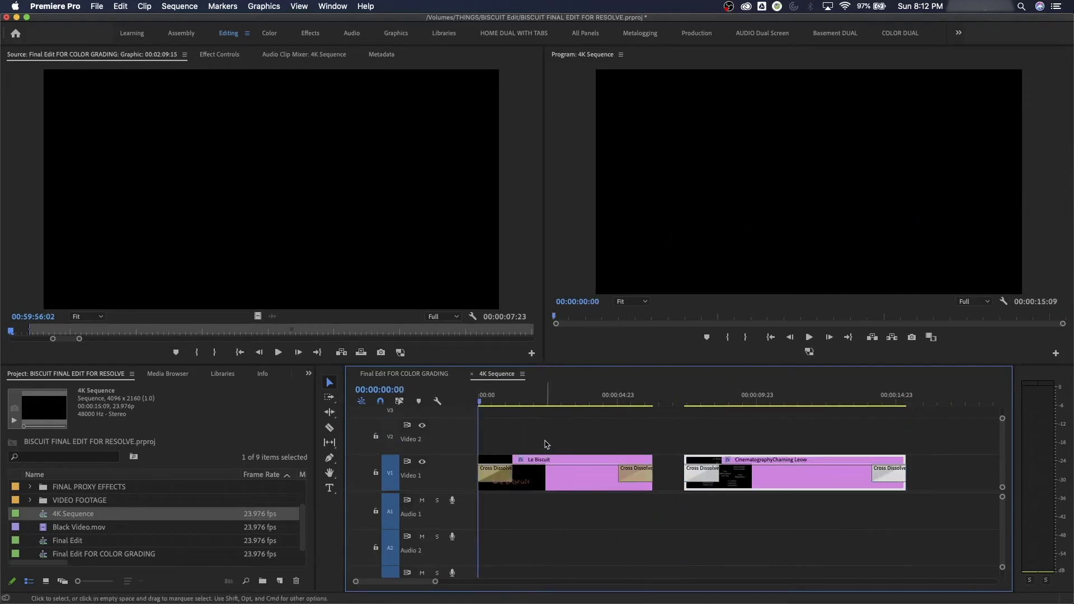
# Set an Out point at the title's last frame and open Export Settings for that range
pyautogui.press('super+a')
pyautogui.press('Down')
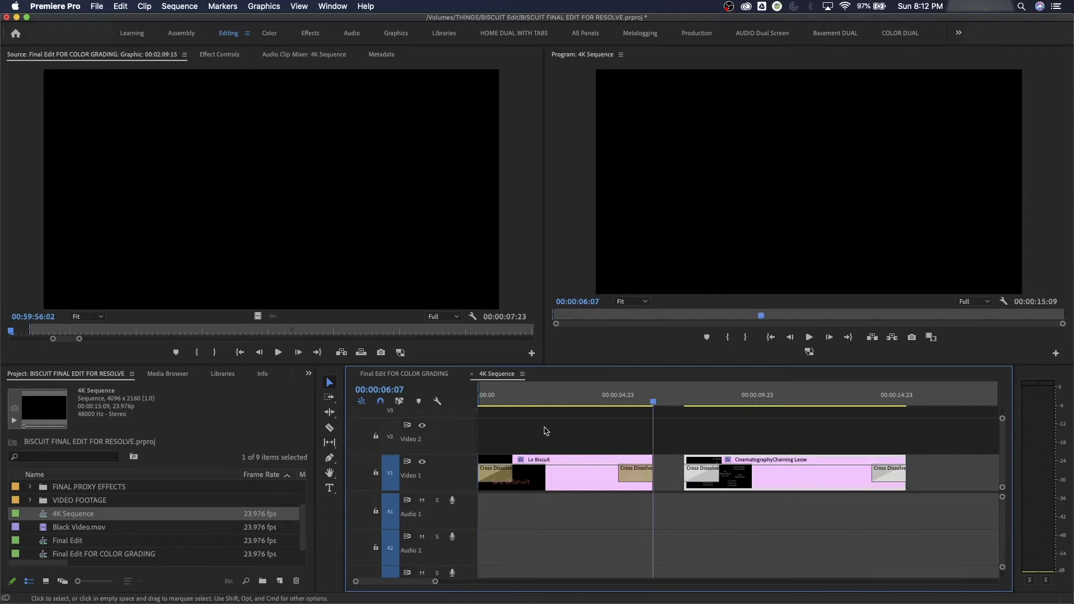
pyautogui.press('Left')
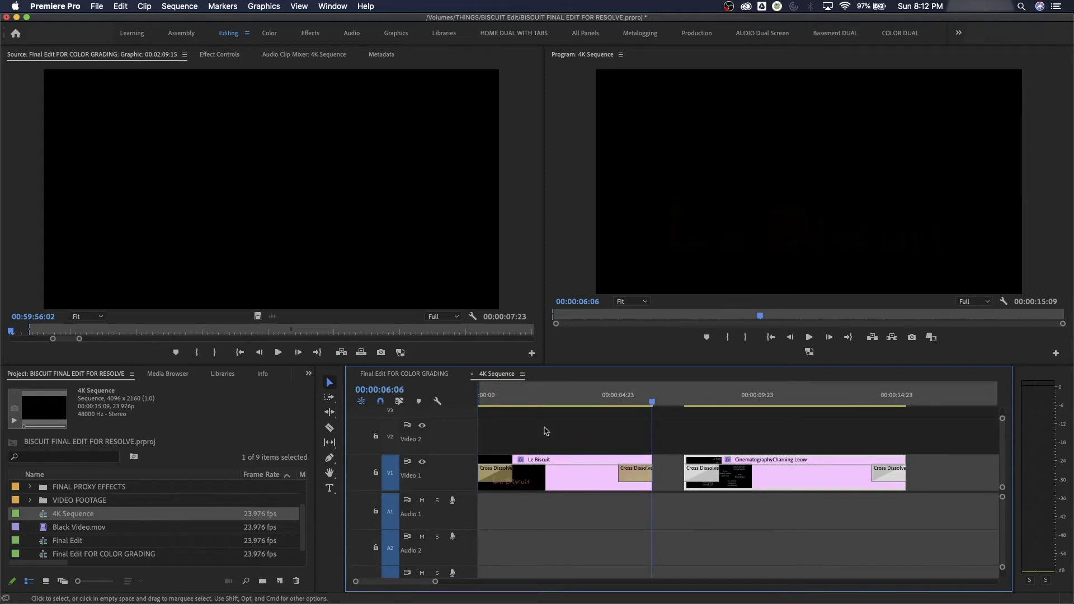
pyautogui.press('o')
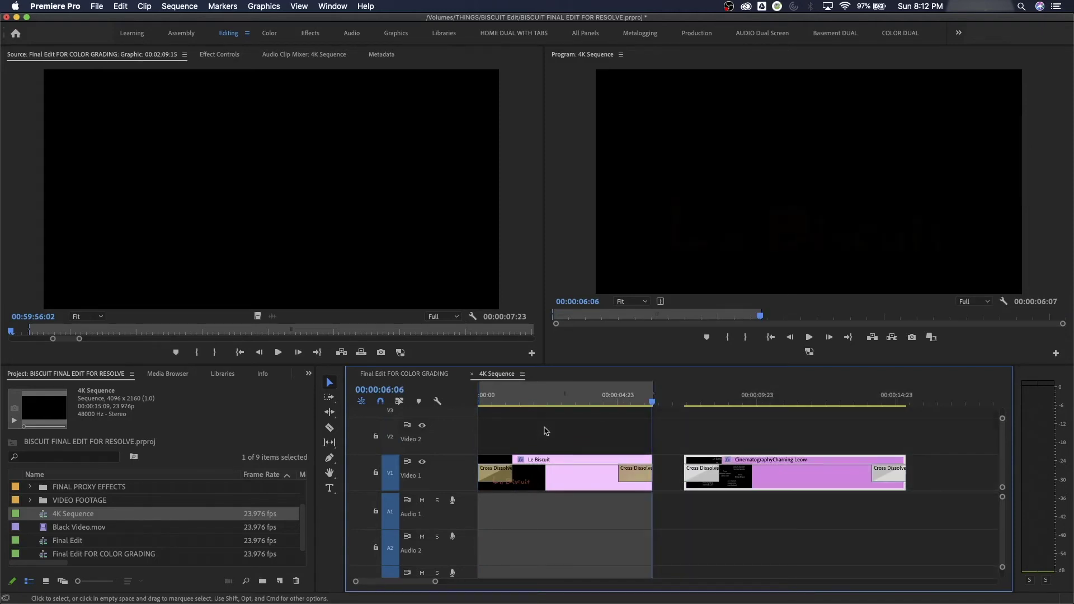
pyautogui.press('super+m')
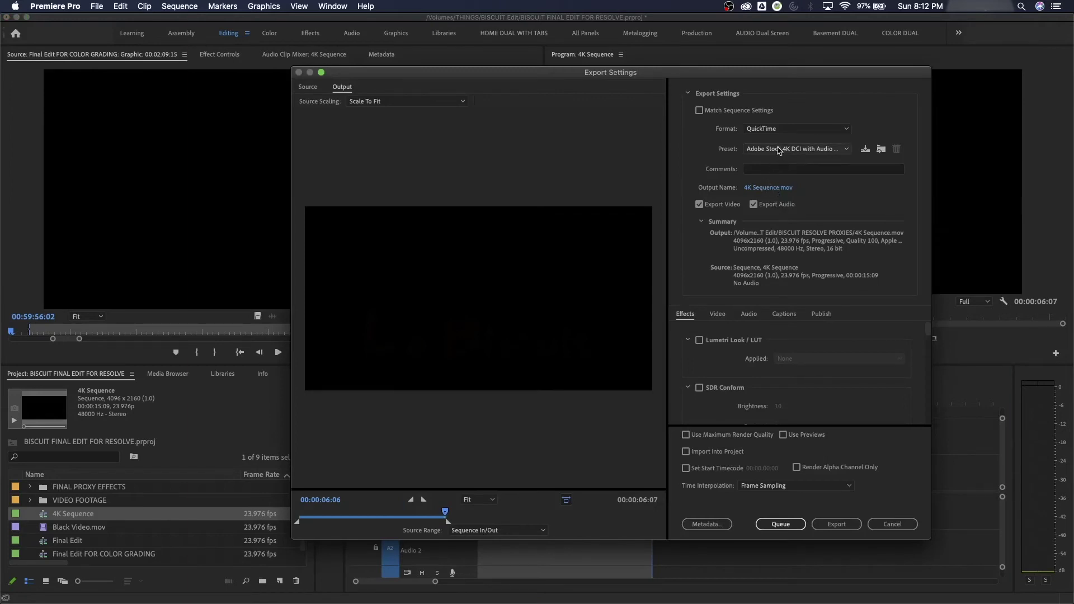
# Choose the Apple ProRes 4444 with alpha preset and disable audio export
pyautogui.click(778, 146)
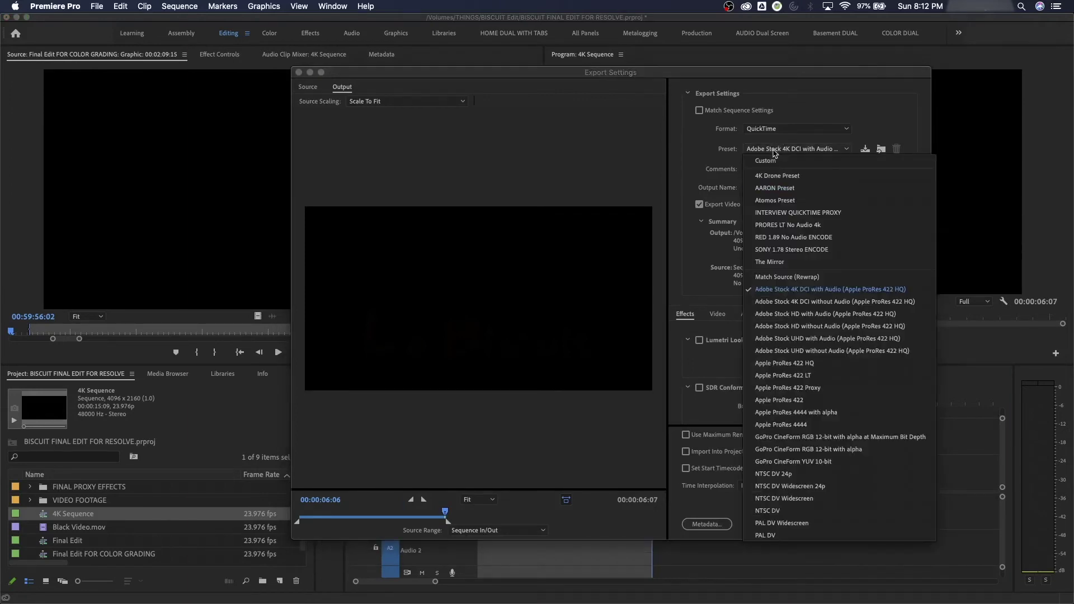
pyautogui.click(804, 414)
pyautogui.click(756, 205)
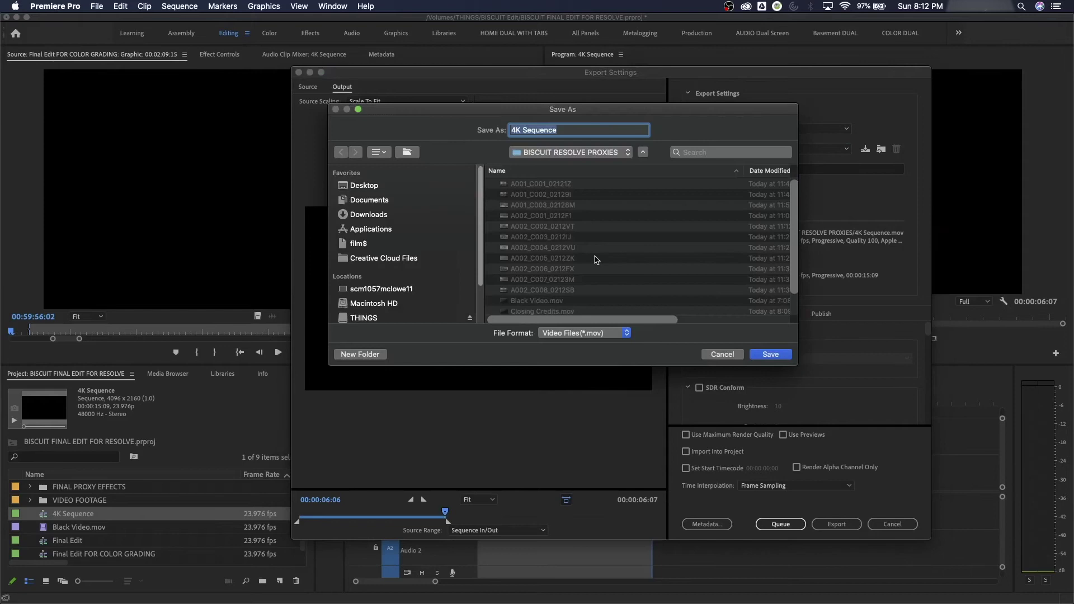
pyautogui.scroll(-2, 597, 259)
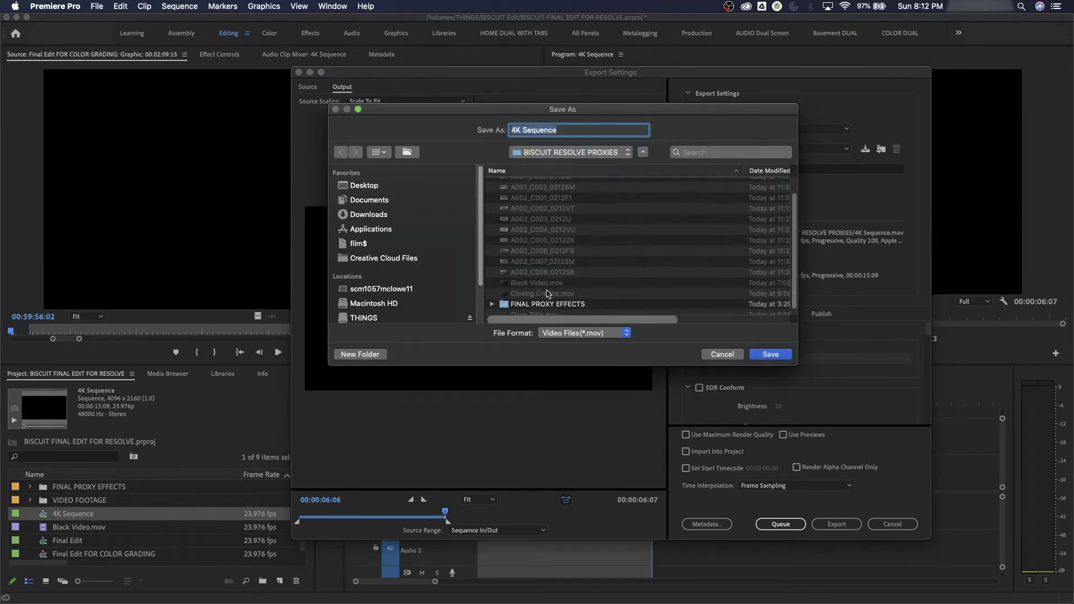
pyautogui.scroll(-1, 554, 302)
# Save as Open Title.mov in RED Footage, keep the sequence In/Out range, and export
pyautogui.click(546, 311)
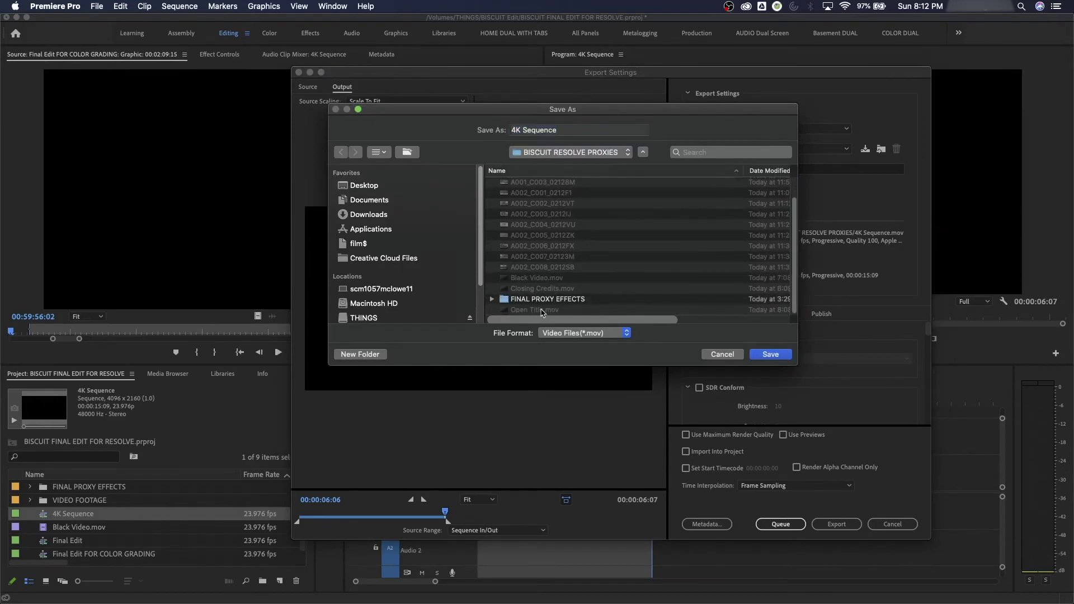
pyautogui.click(565, 156)
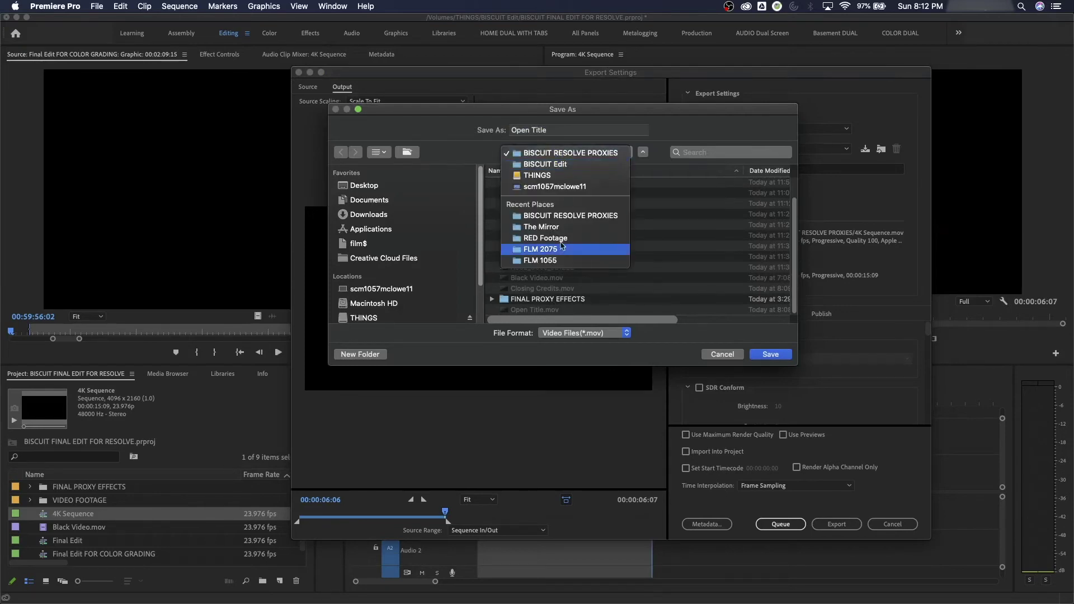
pyautogui.click(565, 153)
pyautogui.scroll(-5, 585, 279)
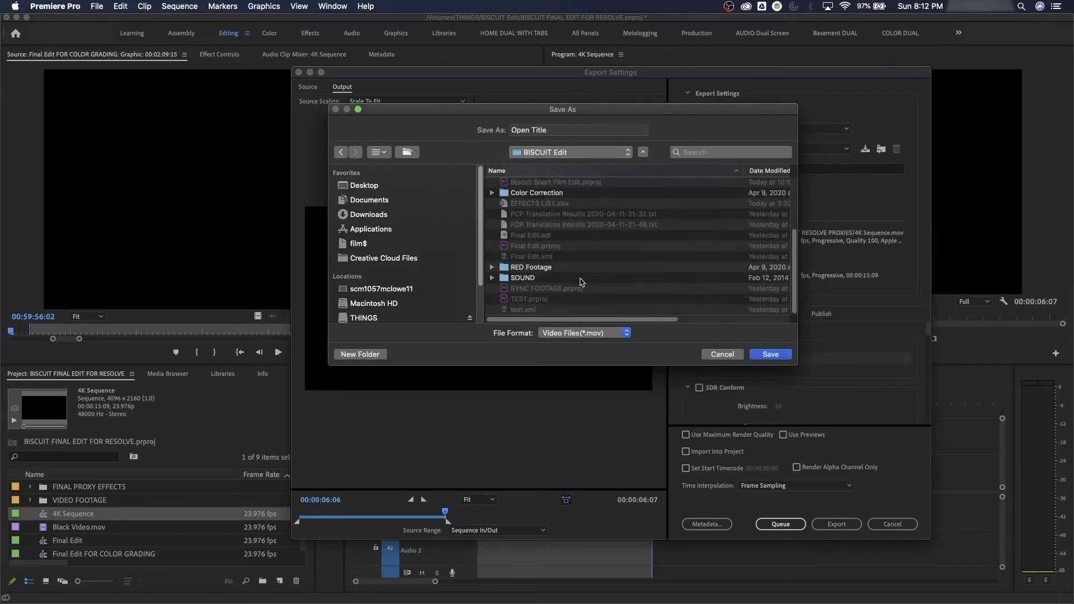
pyautogui.doubleClick(526, 269)
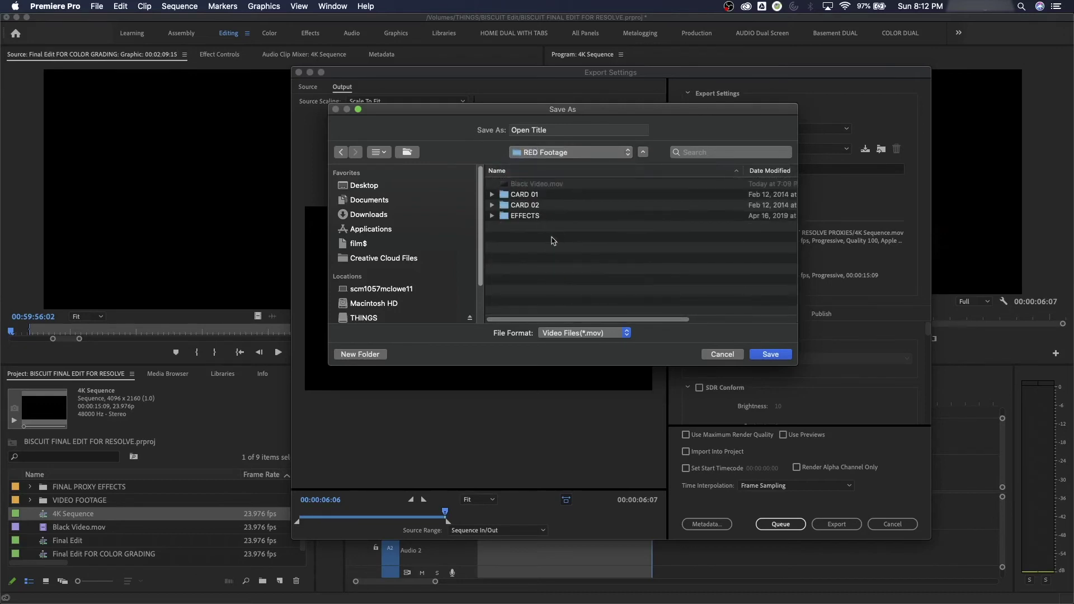
pyautogui.click(771, 355)
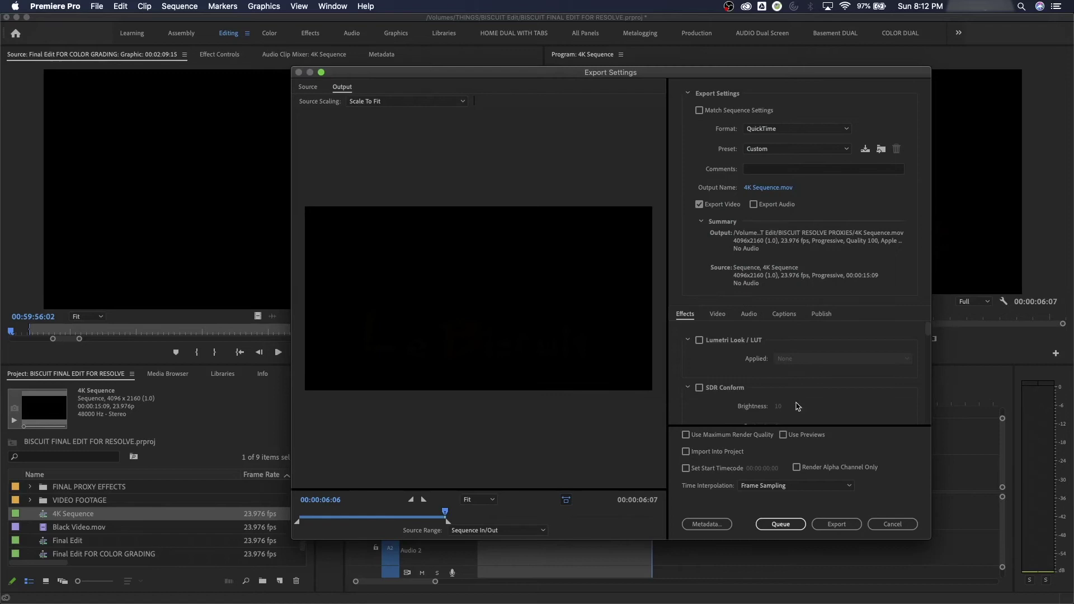
pyautogui.click(498, 531)
pyautogui.click(725, 556)
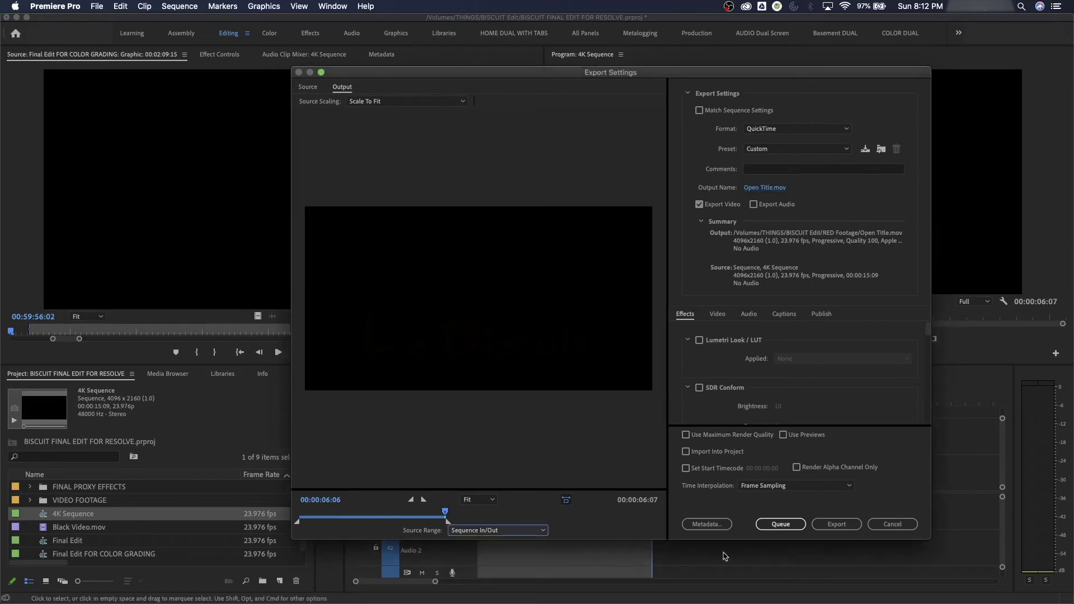
pyautogui.click(838, 527)
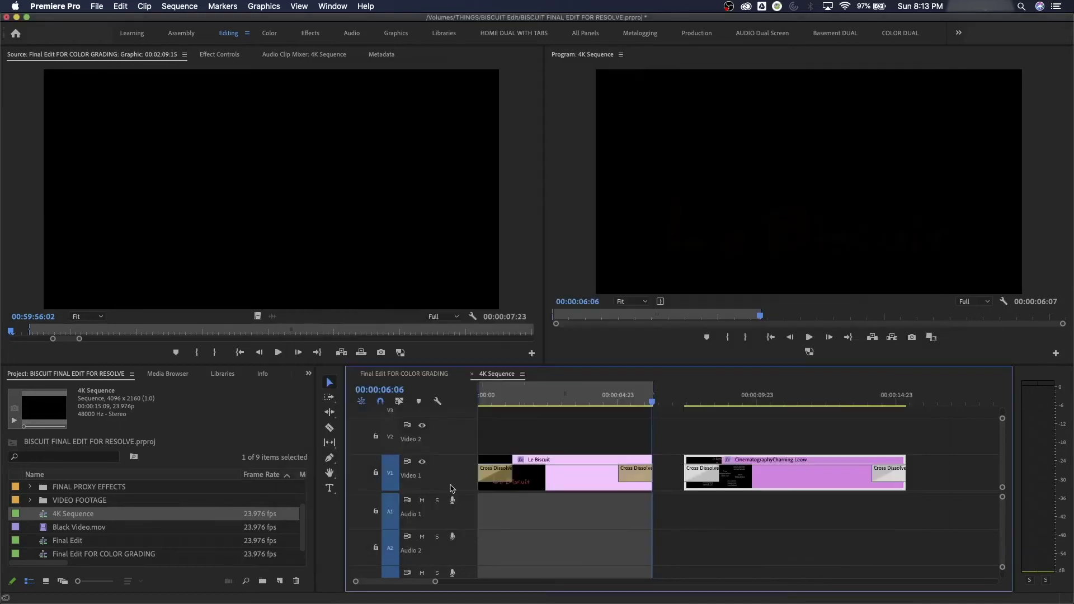
# Mark the 4K Sequence's credits clip with X (00:00:07:23) and open Export Settings
pyautogui.click(668, 402)
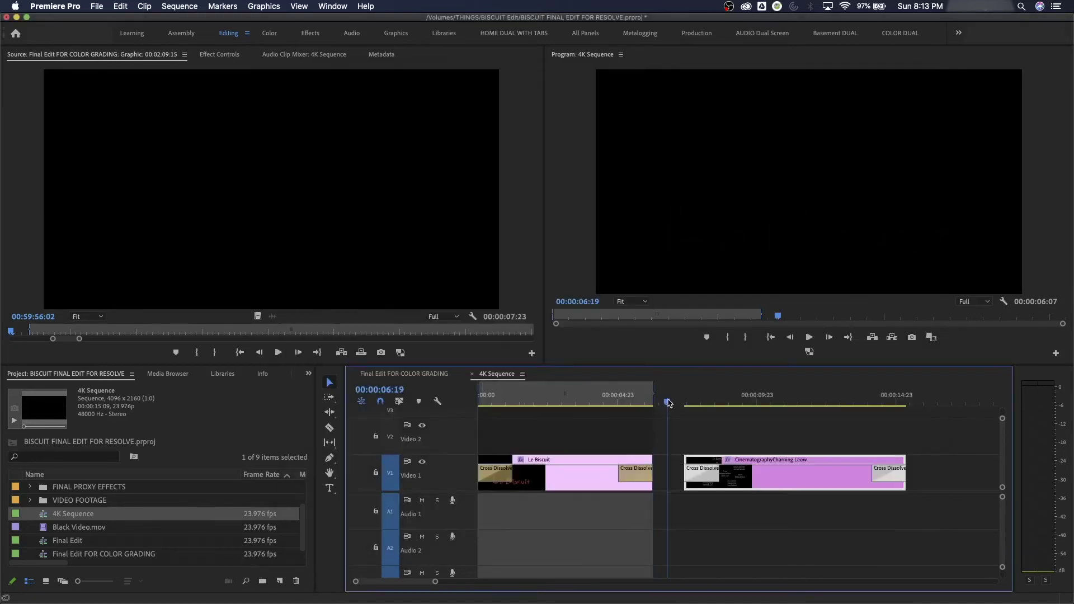
pyautogui.press('Down')
pyautogui.press('x')
pyautogui.press('Down')
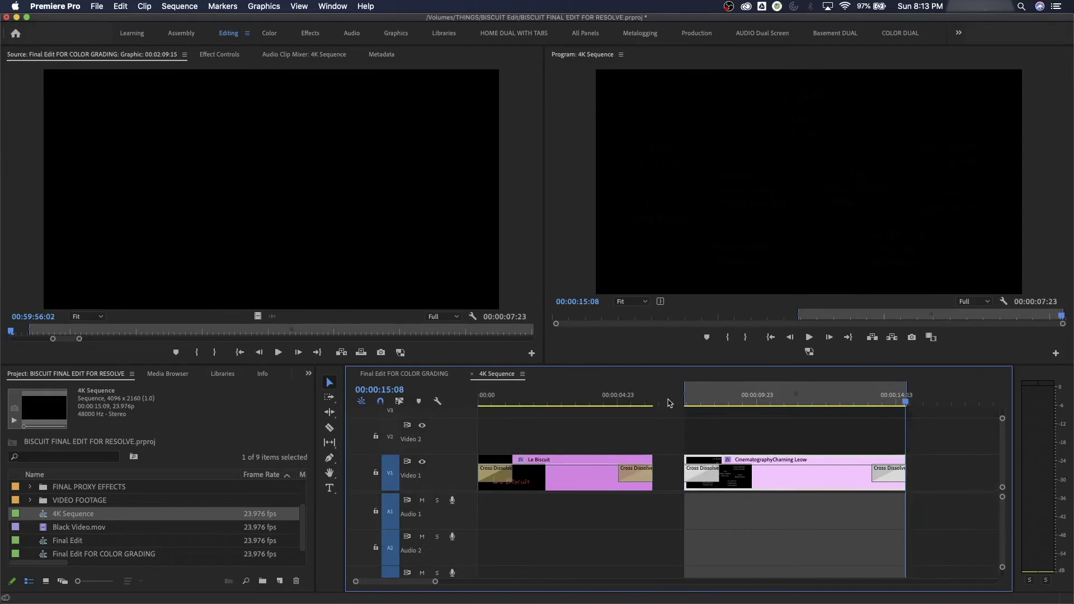
pyautogui.press('super+m')
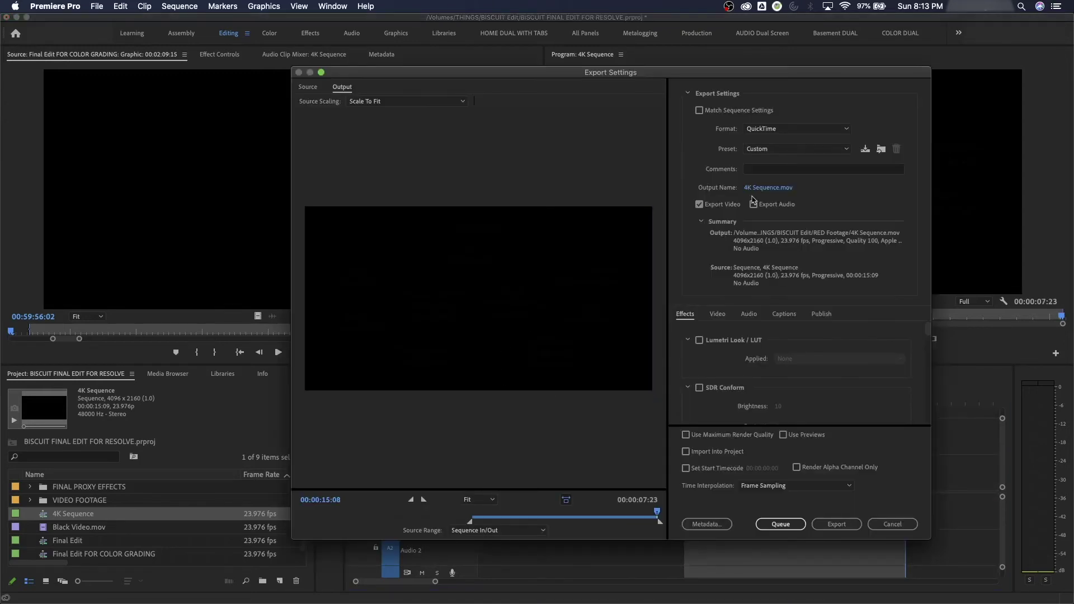
# Choose the Apple ProRes 4444 with alpha preset and turn off audio export
pyautogui.click(778, 149)
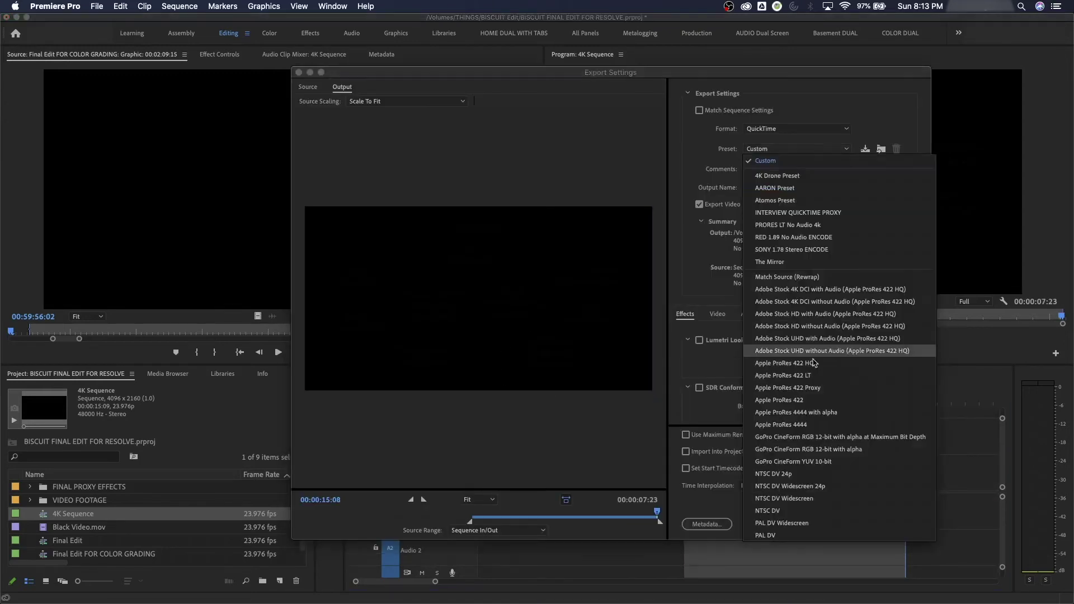
pyautogui.click(828, 415)
pyautogui.click(755, 205)
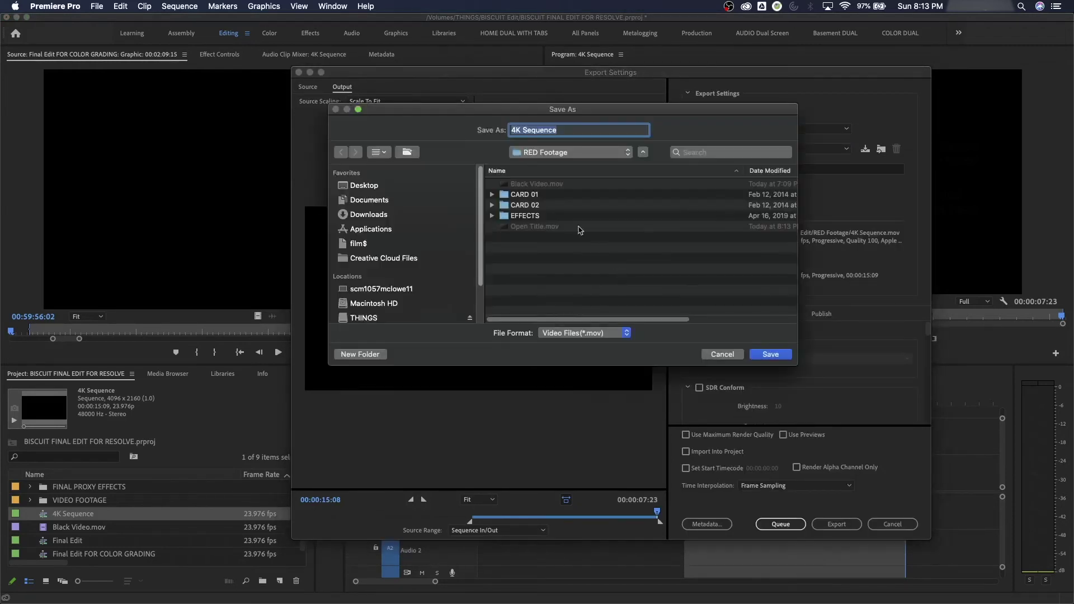
# Save as Closing Credits.mov in the RED Footage folder and export
pyautogui.click(568, 153)
pyautogui.click(560, 228)
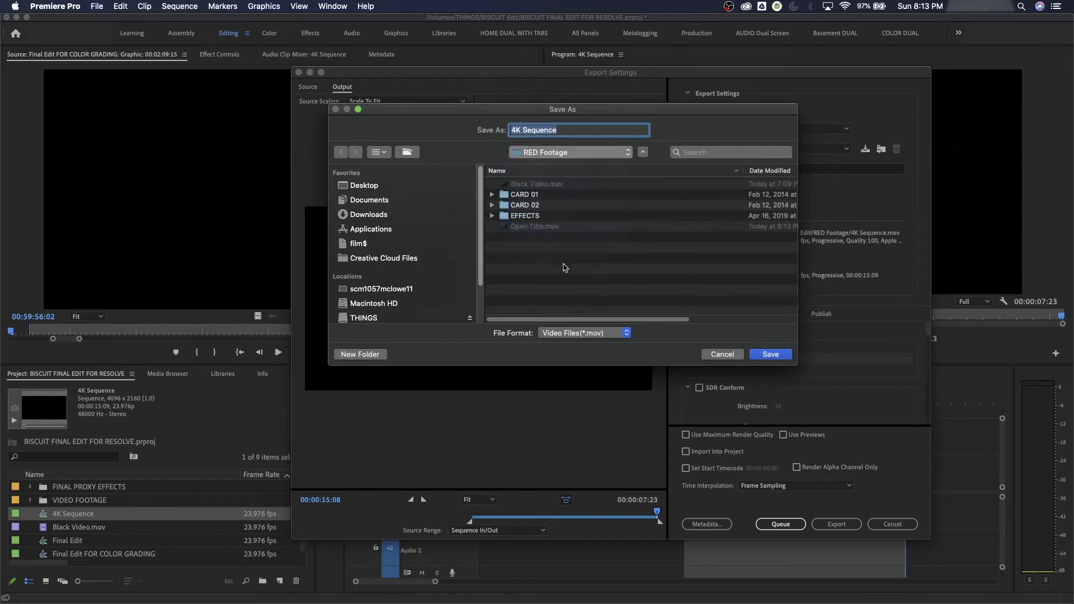
pyautogui.scroll(-2, 545, 273)
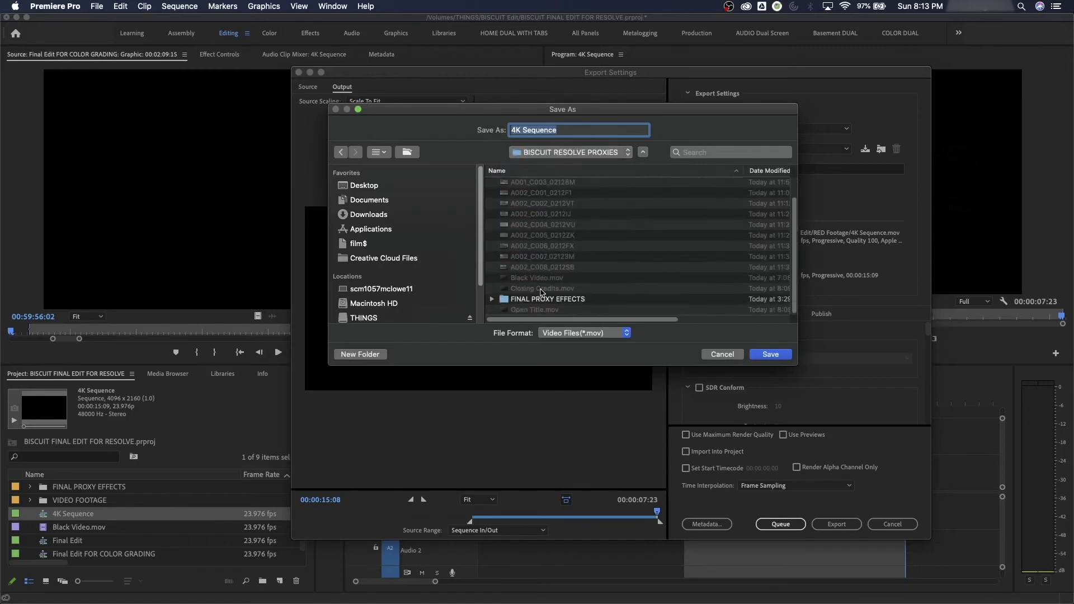
pyautogui.click(542, 289)
pyautogui.click(554, 153)
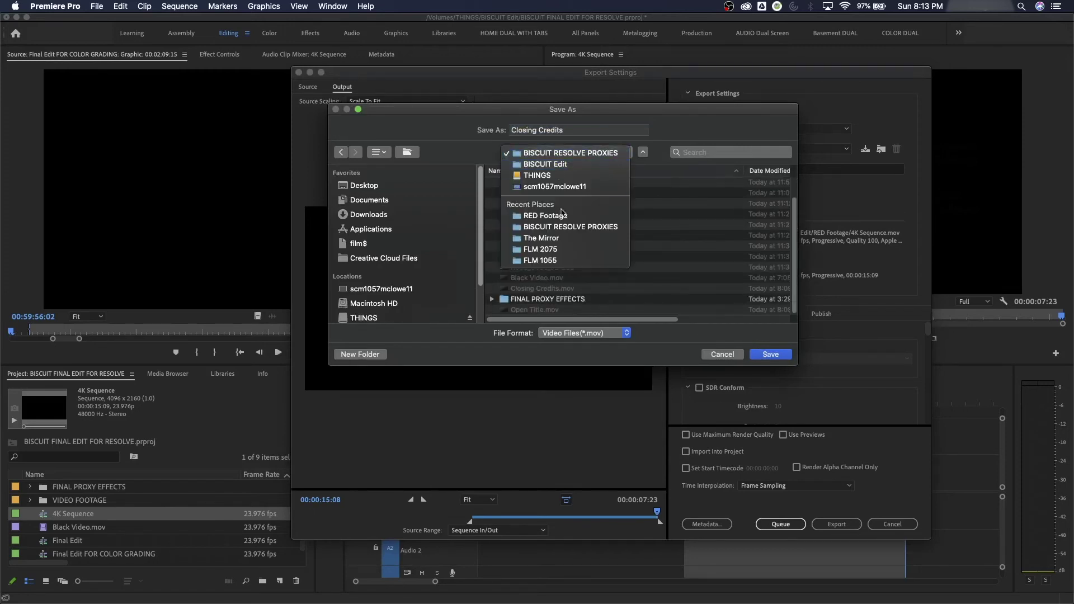
pyautogui.click(569, 216)
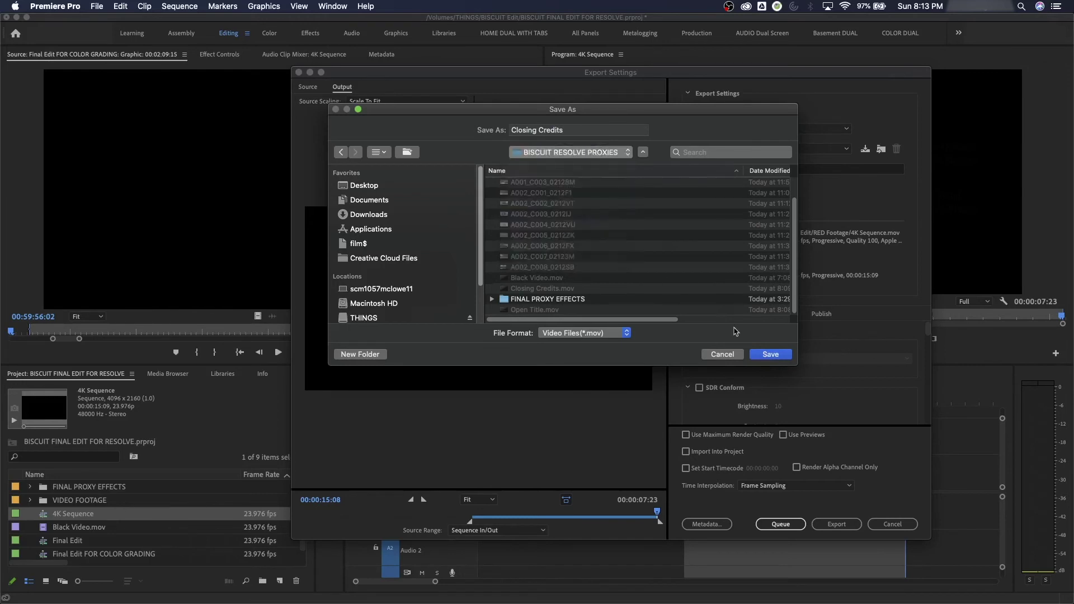
pyautogui.click(770, 353)
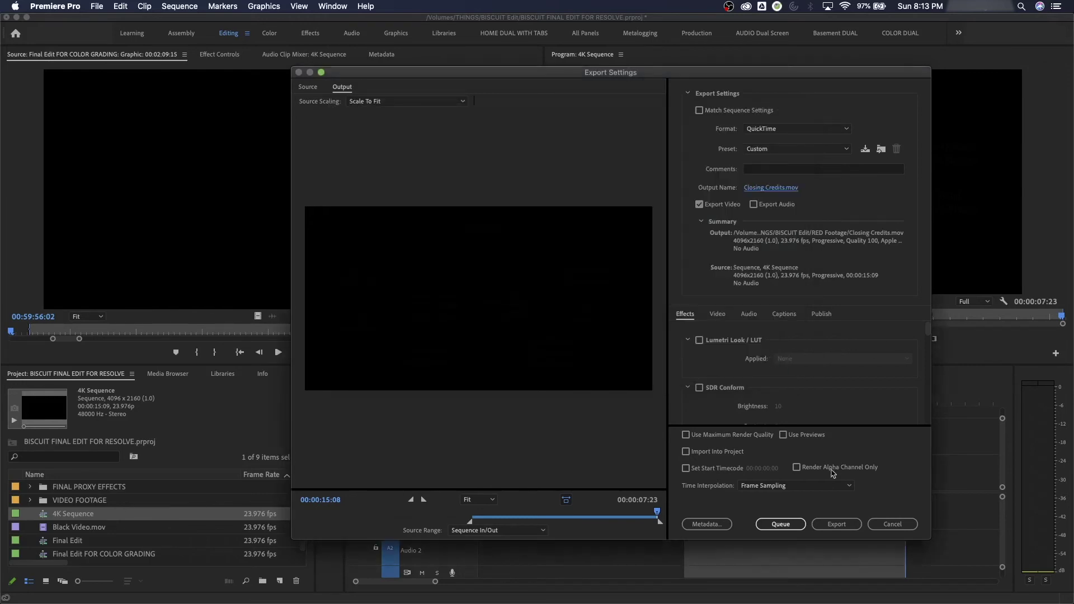
pyautogui.click(835, 525)
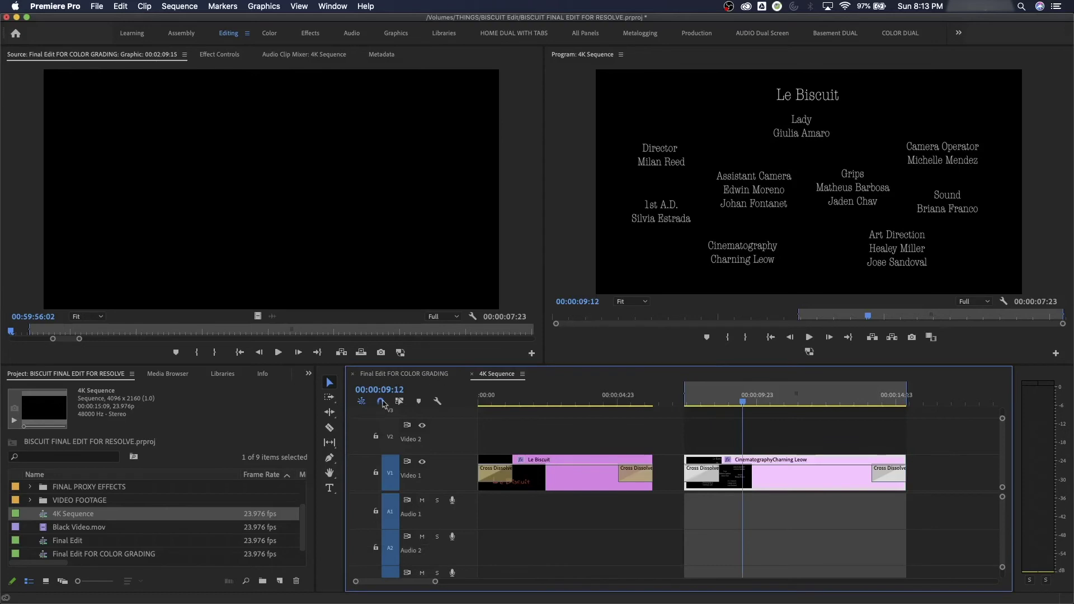
# With the Final Edit FOR COLOR GRADING sequence active, import Closing Credits.mov and Open Title.mov from BISCUIT RESOLVE PROXIES
pyautogui.click(403, 374)
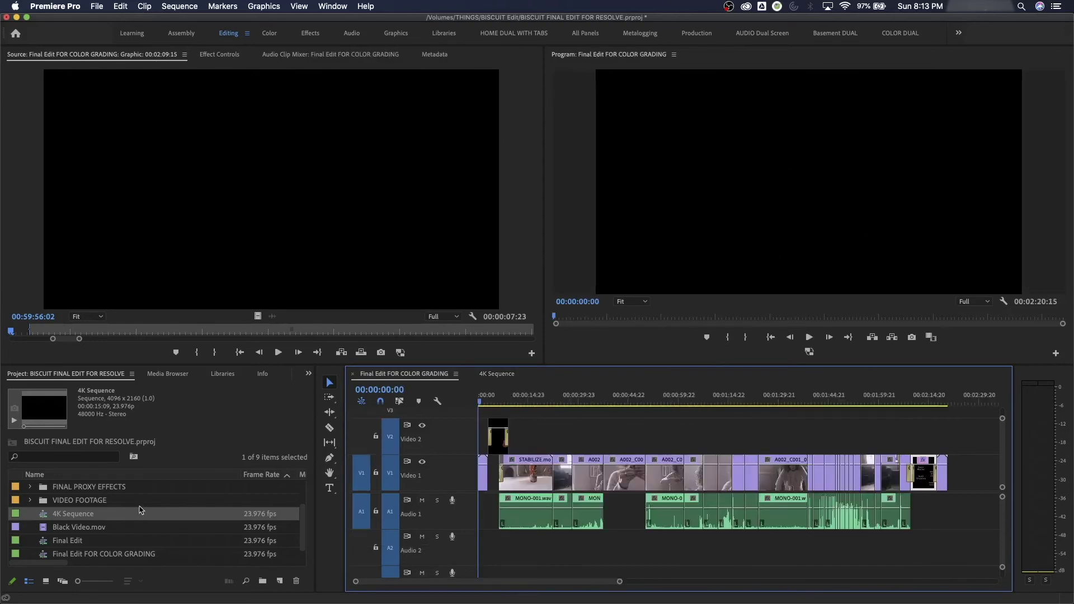
pyautogui.press('super+i')
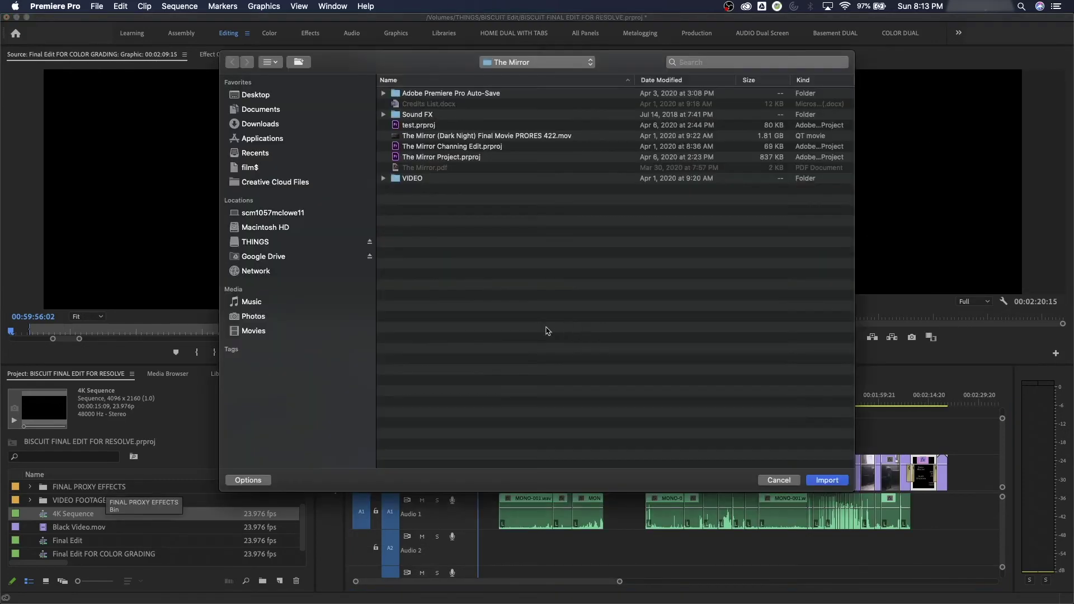
pyautogui.click(509, 62)
pyautogui.click(503, 159)
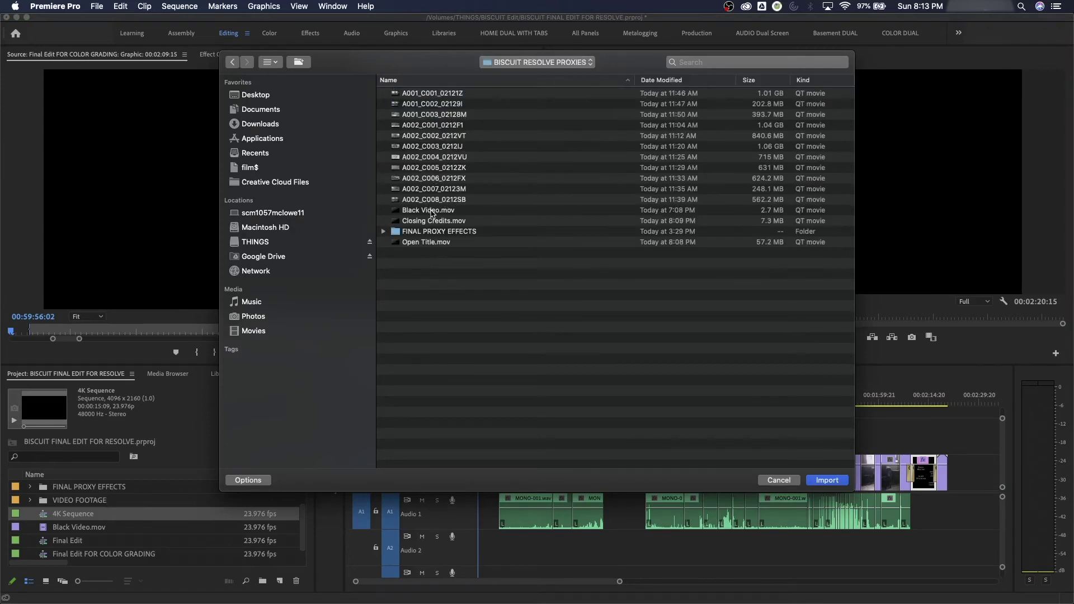
pyautogui.click(432, 213)
pyautogui.click(435, 221)
pyautogui.keyDown('super'); pyautogui.click(433, 244); pyautogui.keyUp('super')
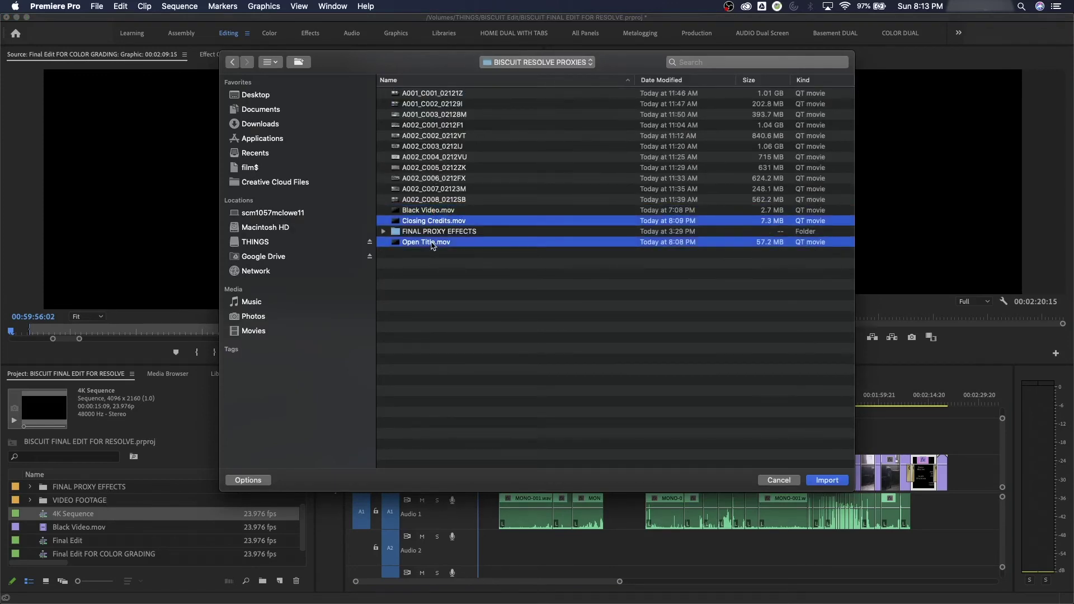
pyautogui.click(821, 479)
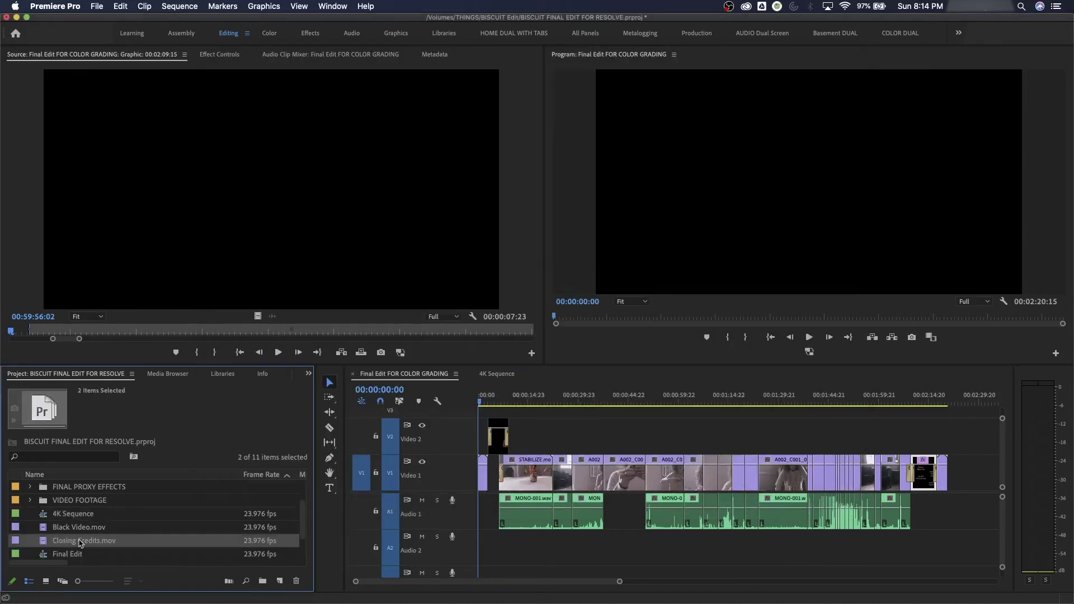
pyautogui.scroll(-3, 73, 543)
# Place Open Title.mov on Video 2 over the opening title
pyautogui.click(66, 542)
pyautogui.moveTo(166, 532); pyautogui.dragTo(504, 400)
pyautogui.click(504, 399)
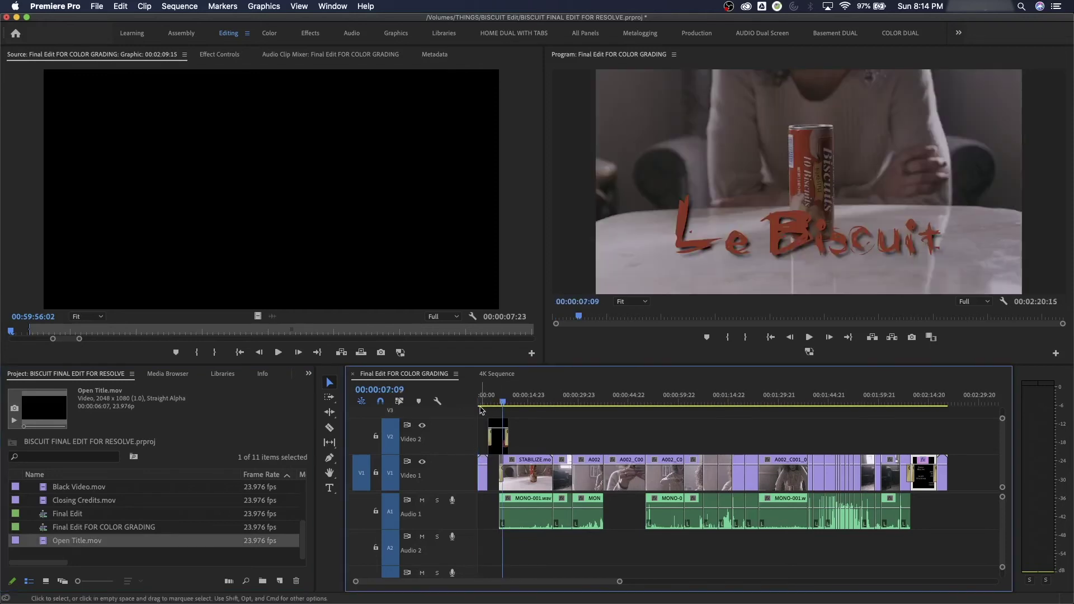
pyautogui.press('=')
pyautogui.press('=')
pyautogui.press('=')
pyautogui.press('=')
pyautogui.moveTo(126, 536); pyautogui.dragTo(507, 446)
# Preview the opening title, then drop Closing Credits.mov over the pink credits clip
pyautogui.press('Up')
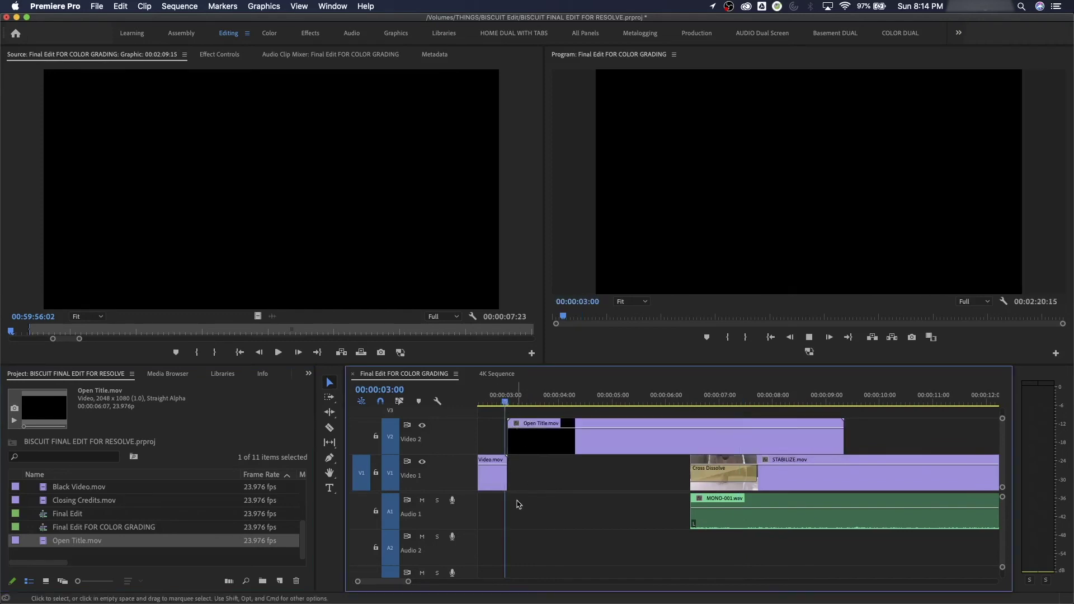
pyautogui.press('space')
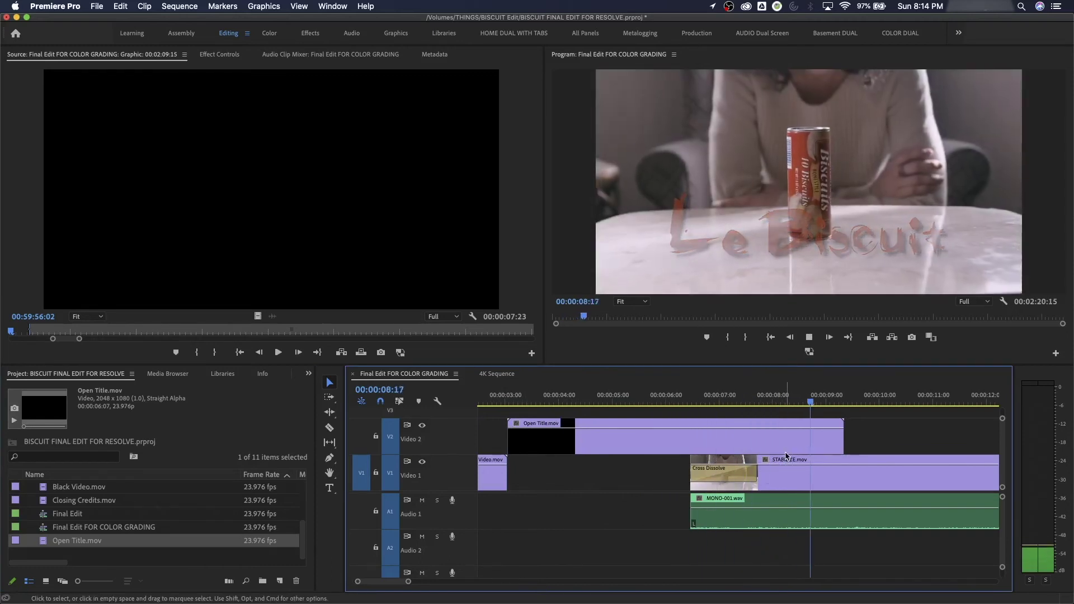
pyautogui.press('space')
pyautogui.press('-')
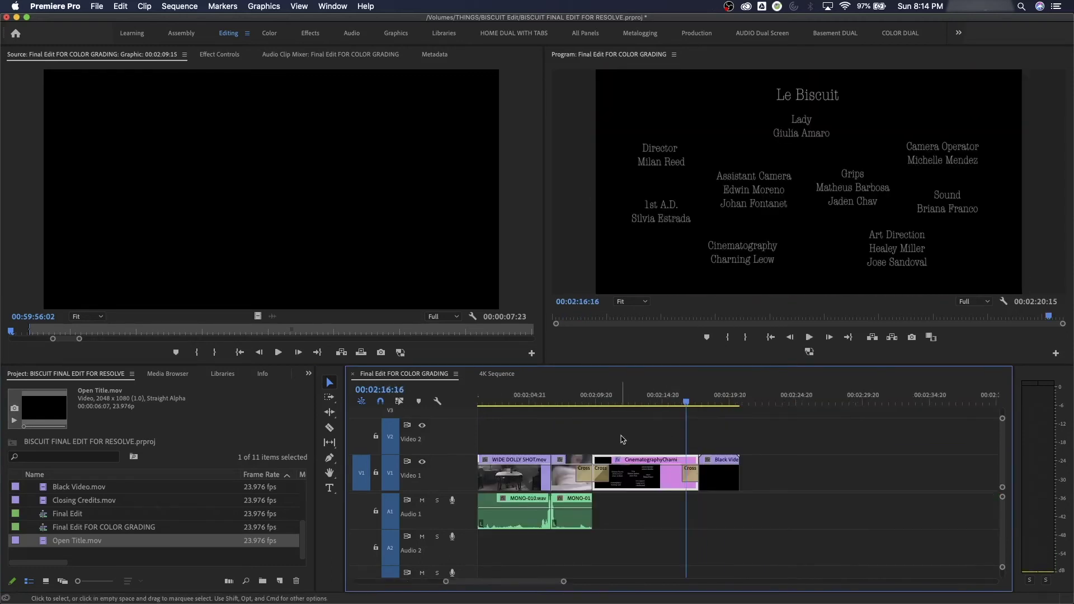
pyautogui.moveTo(63, 500); pyautogui.dragTo(595, 483)
# Review the credits, toggle Video 1 output, and undo the Closing Credits.mov replacement to restore the pink clip
pyautogui.click(594, 395)
pyautogui.press('space')
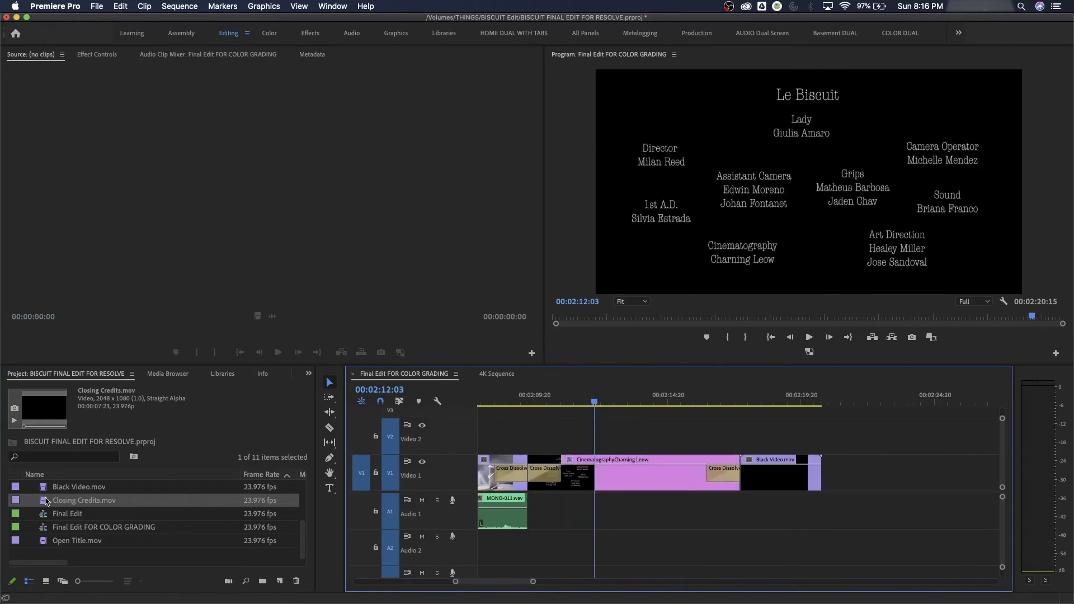
pyautogui.moveTo(46, 501); pyautogui.dragTo(524, 469)
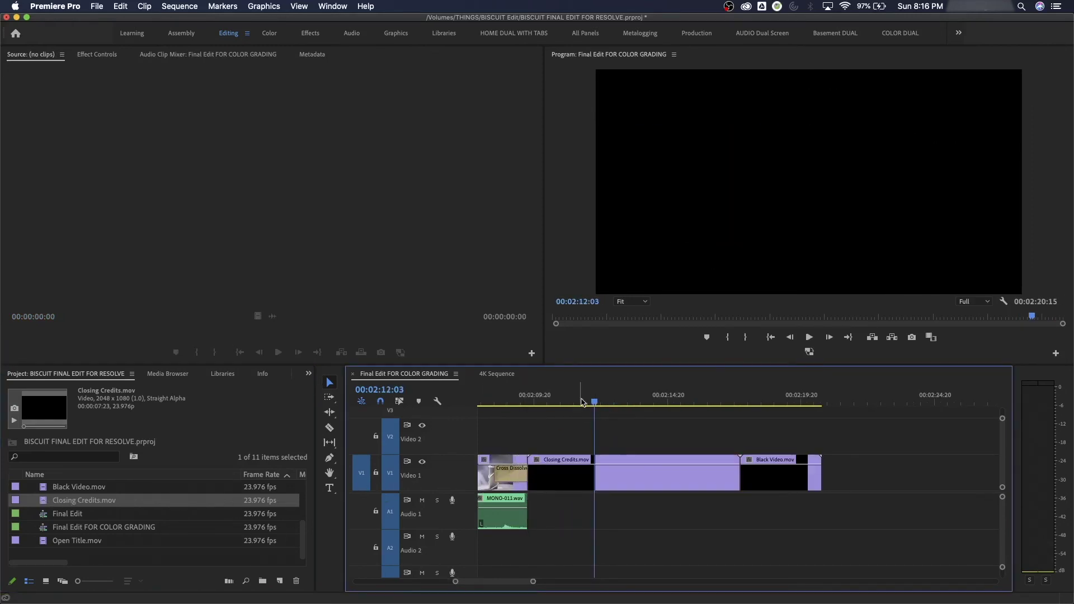
pyautogui.moveTo(644, 401); pyautogui.dragTo(639, 410)
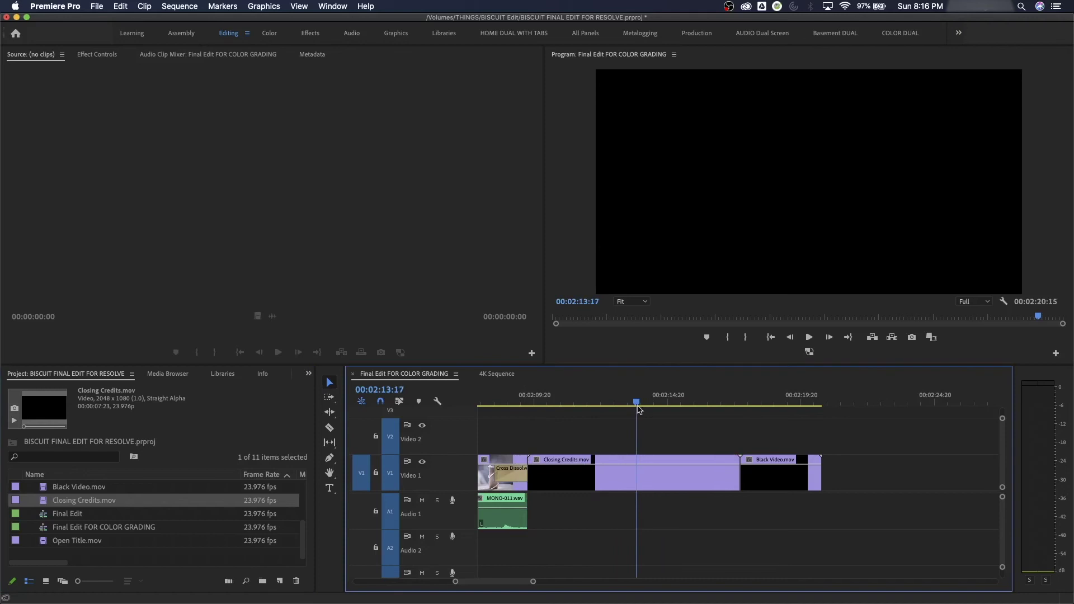
pyautogui.click(423, 462)
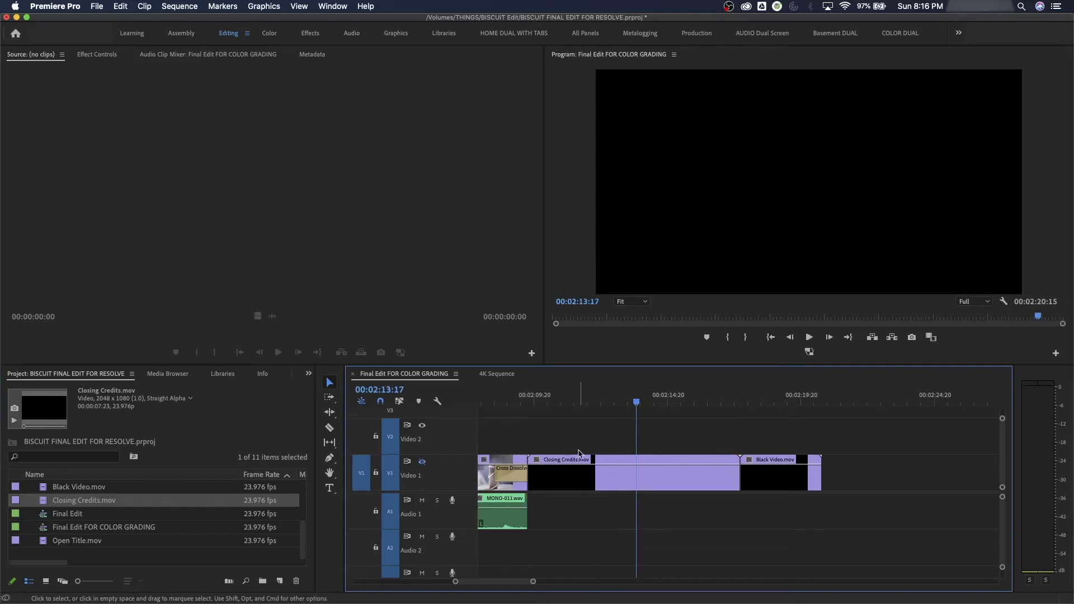
pyautogui.press('super+z')
pyautogui.press('super+z')
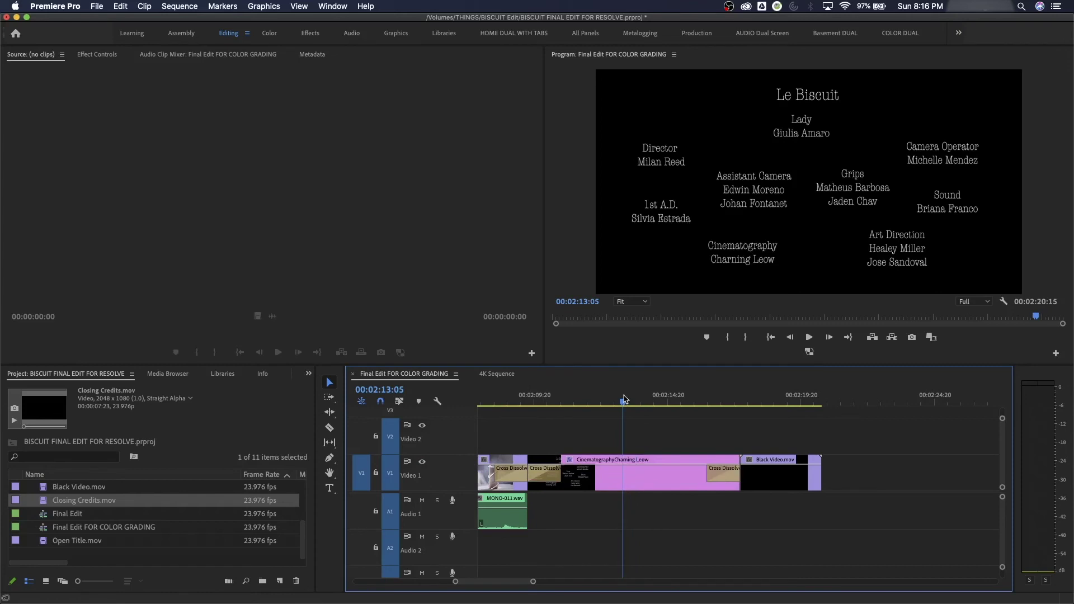
pyautogui.press('Up')
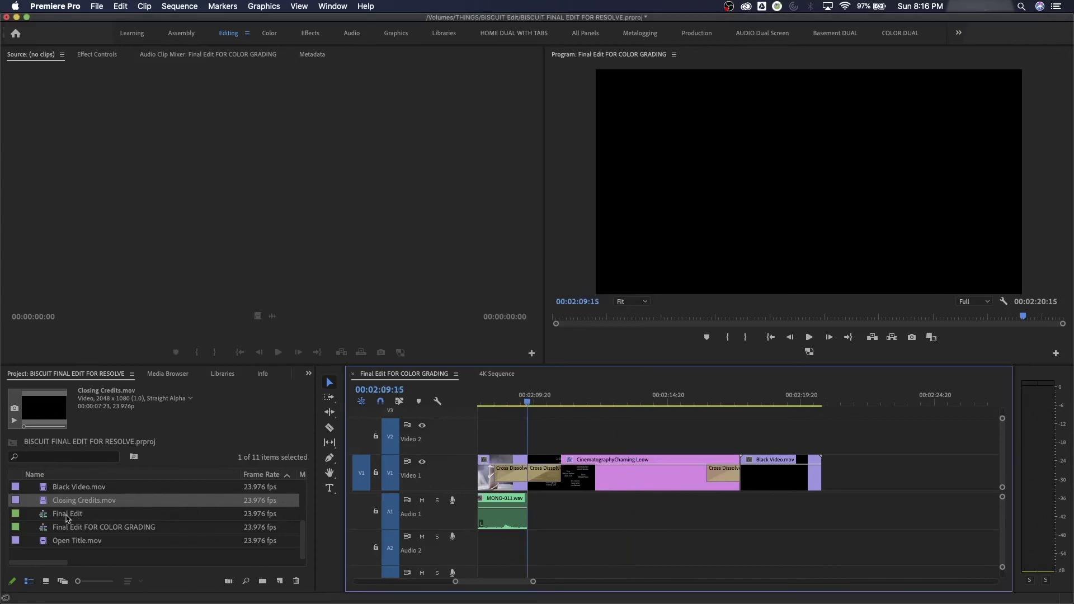
# Delete Closing Credits.mov from the project and mark In/Out points around the credits clip
pyautogui.press('Delete')
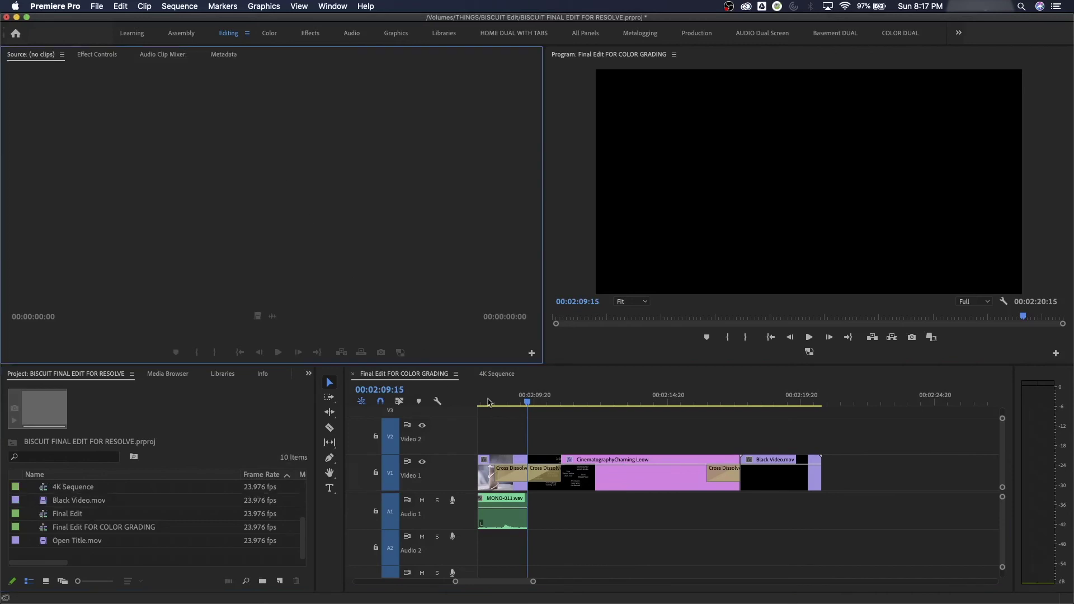
pyautogui.click(548, 420)
pyautogui.press('i')
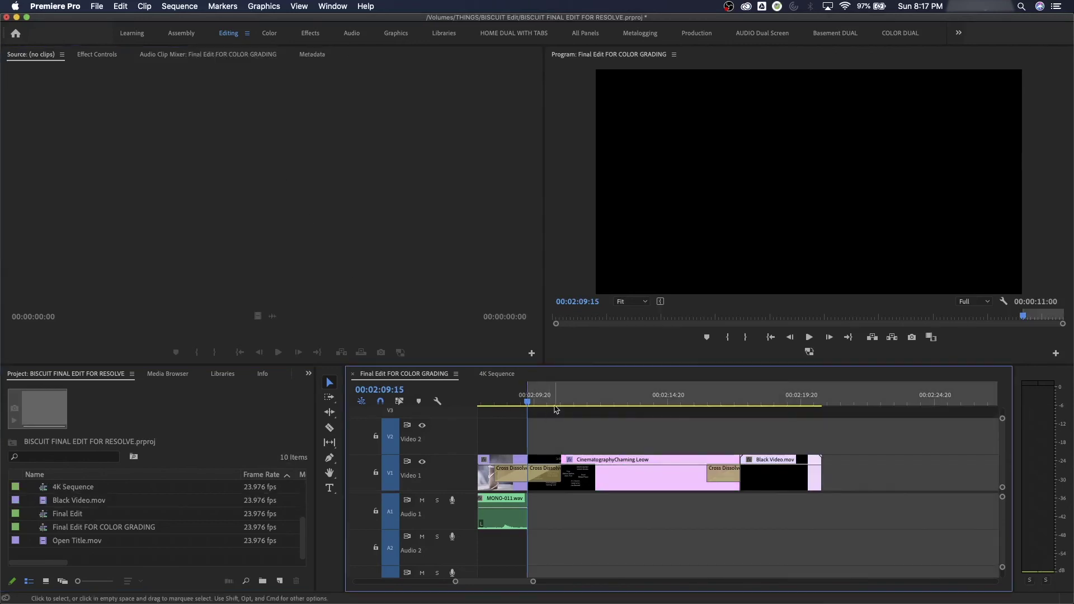
pyautogui.press('Down')
pyautogui.press('o')
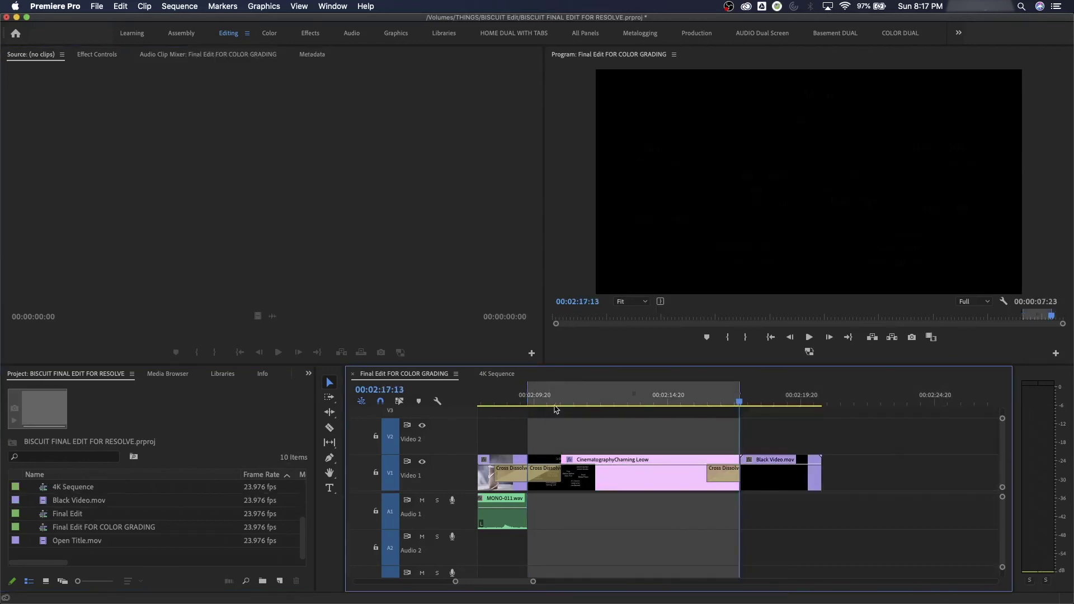
# Export the marked range with the Apple ProRes 4444 with alpha preset and audio turned off
pyautogui.press('super+m')
pyautogui.click(798, 149)
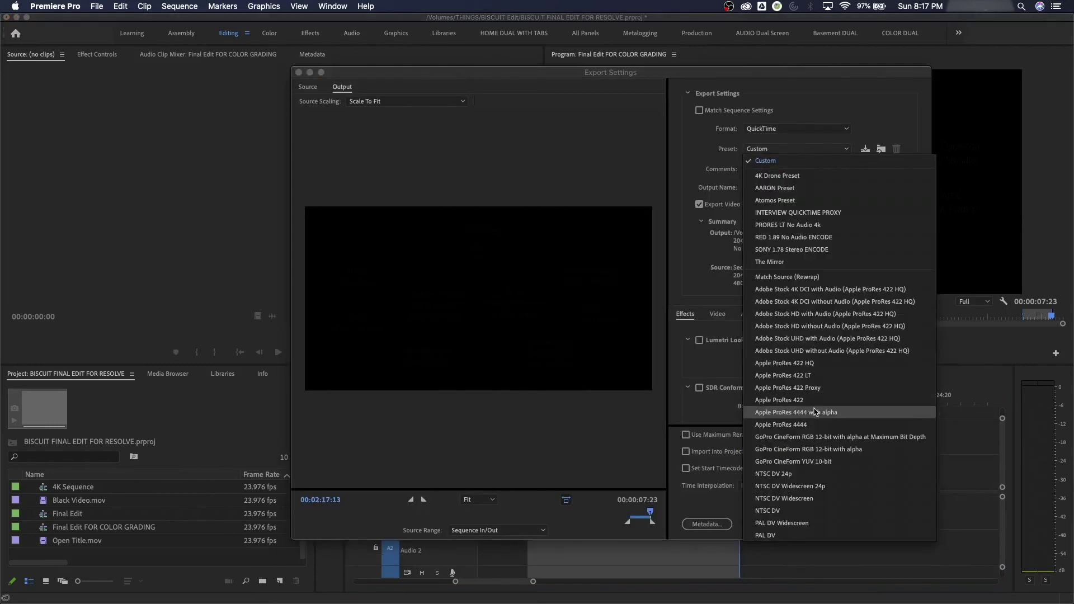
pyautogui.click(819, 412)
pyautogui.click(755, 205)
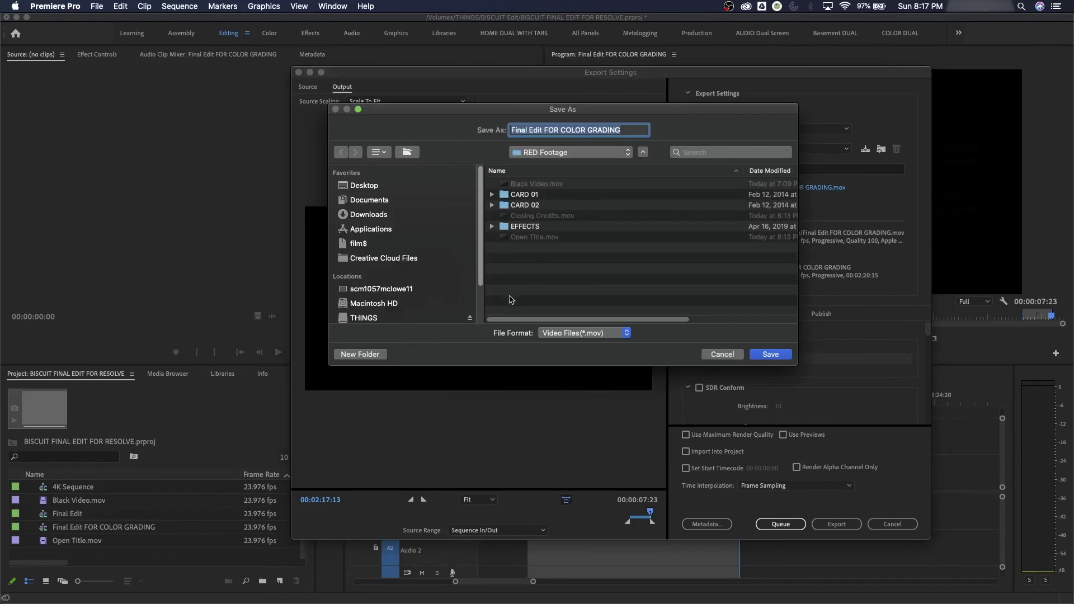
# Set the output to Closing Credits.mov in BISCUIT RESOLVE PROXIES, replacing the existing file
pyautogui.click(556, 160)
pyautogui.click(572, 229)
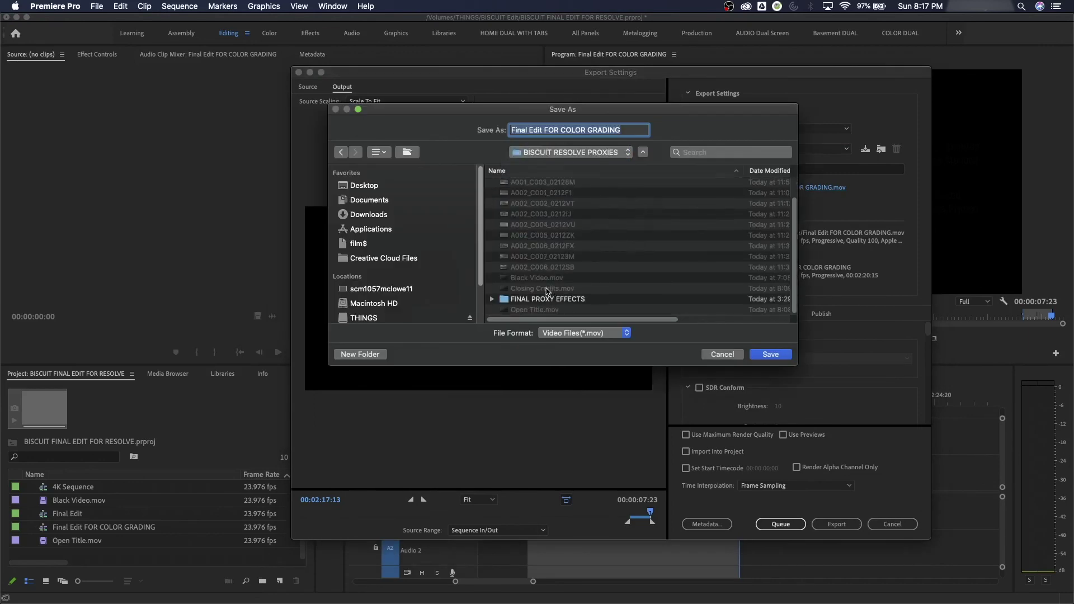
pyautogui.click(548, 289)
pyautogui.click(770, 354)
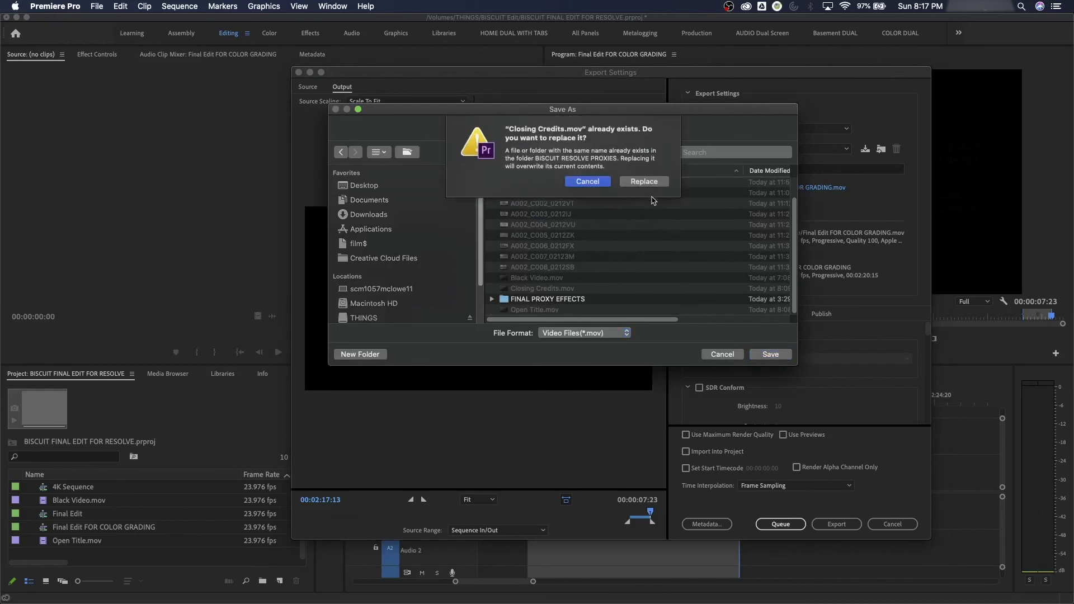
pyautogui.click(644, 182)
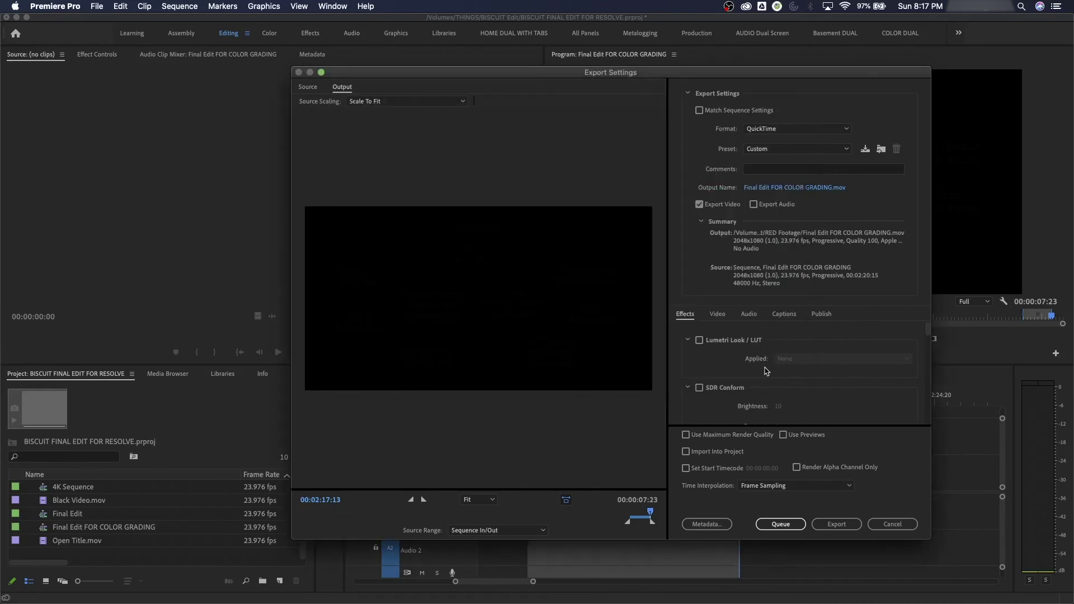
# Export the new Closing Credits.mov over the old file and re-import it into the project
pyautogui.click(837, 524)
pyautogui.click(722, 324)
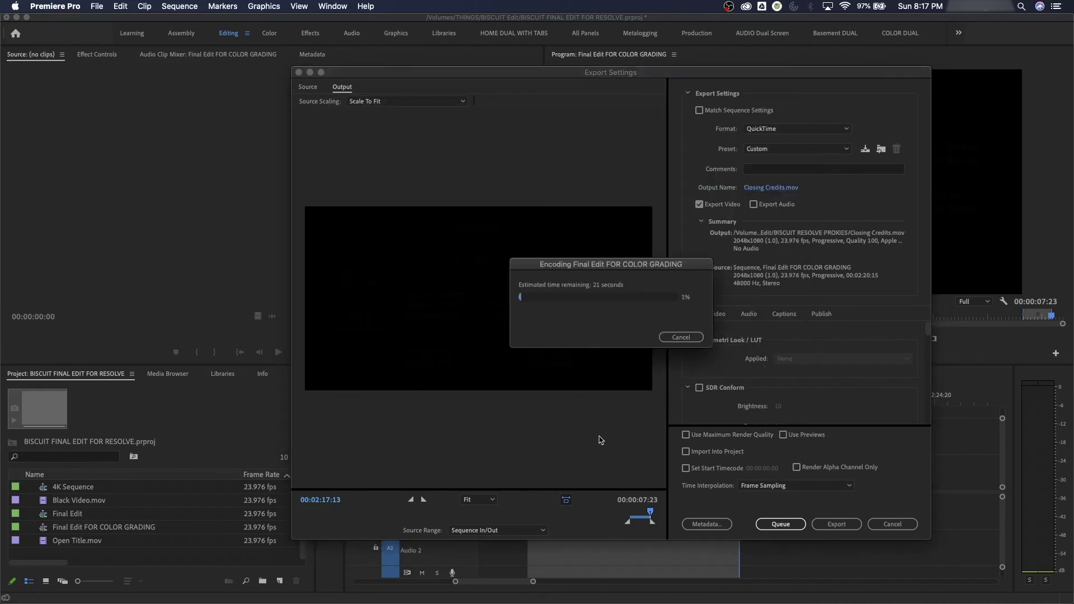
pyautogui.click(119, 554)
pyautogui.doubleClick(120, 553)
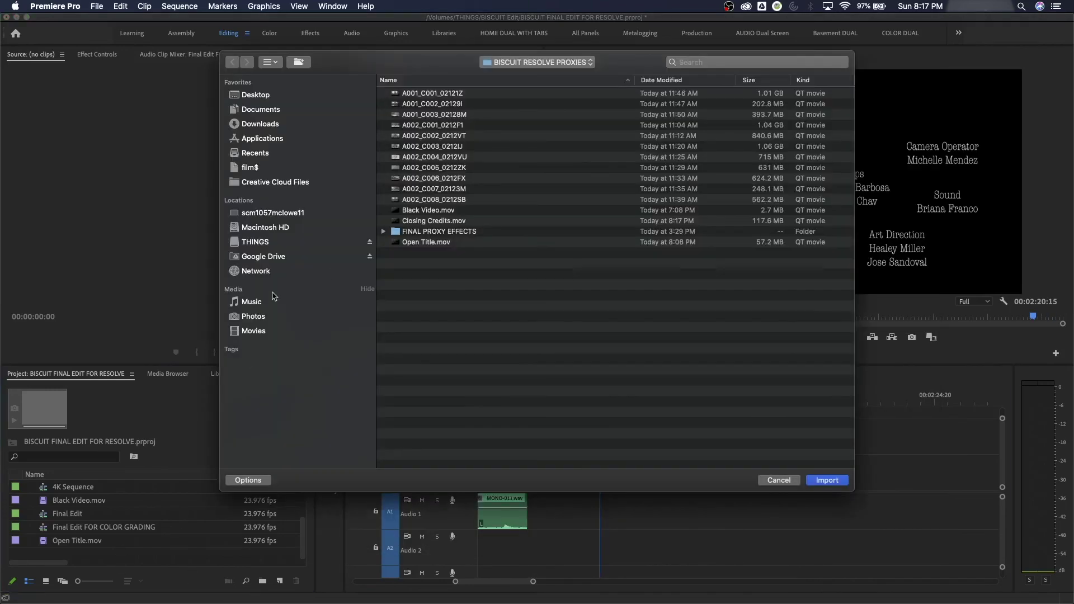
pyautogui.doubleClick(437, 221)
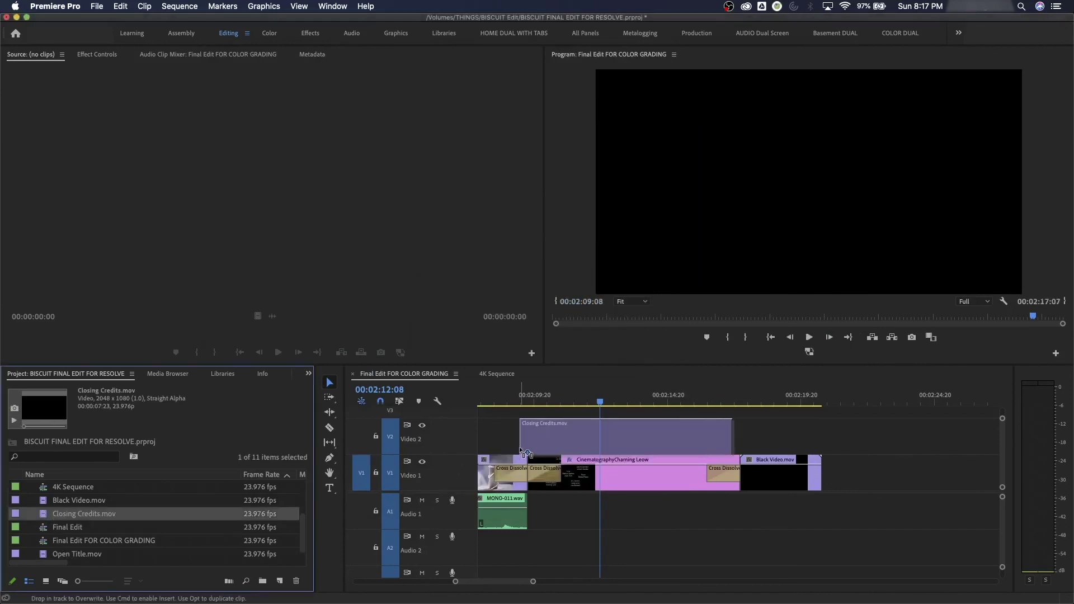
# Zoom the timeline and move the playhead to the start of the credits at the sequence end
pyautogui.press('\\')
pyautogui.click(925, 397)
pyautogui.moveTo(927, 397); pyautogui.dragTo(917, 397)
pyautogui.press('=')
pyautogui.press('=')
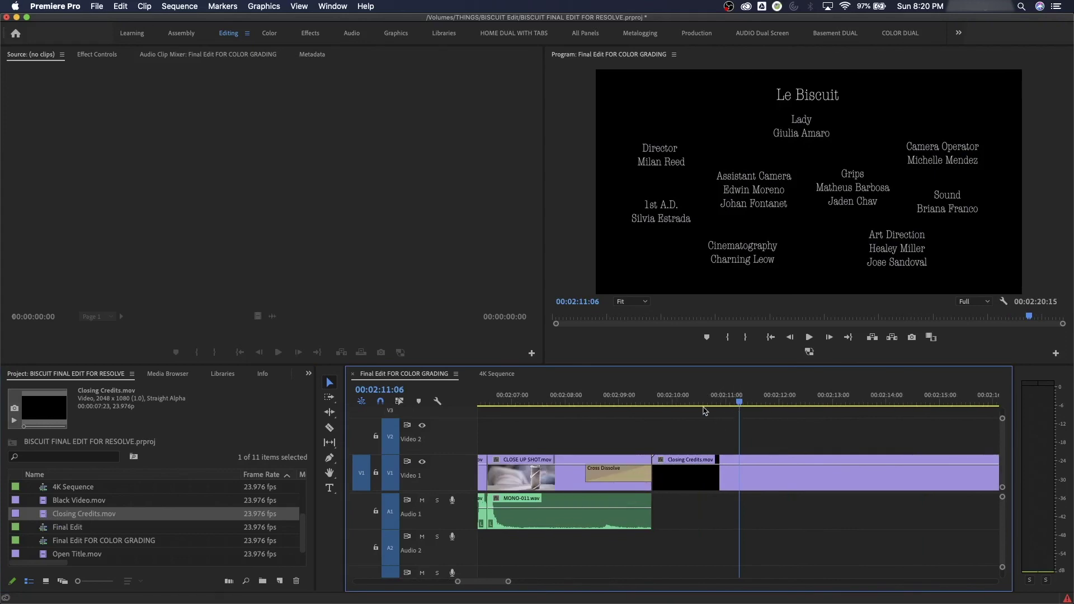
pyautogui.press('-')
pyautogui.press('-')
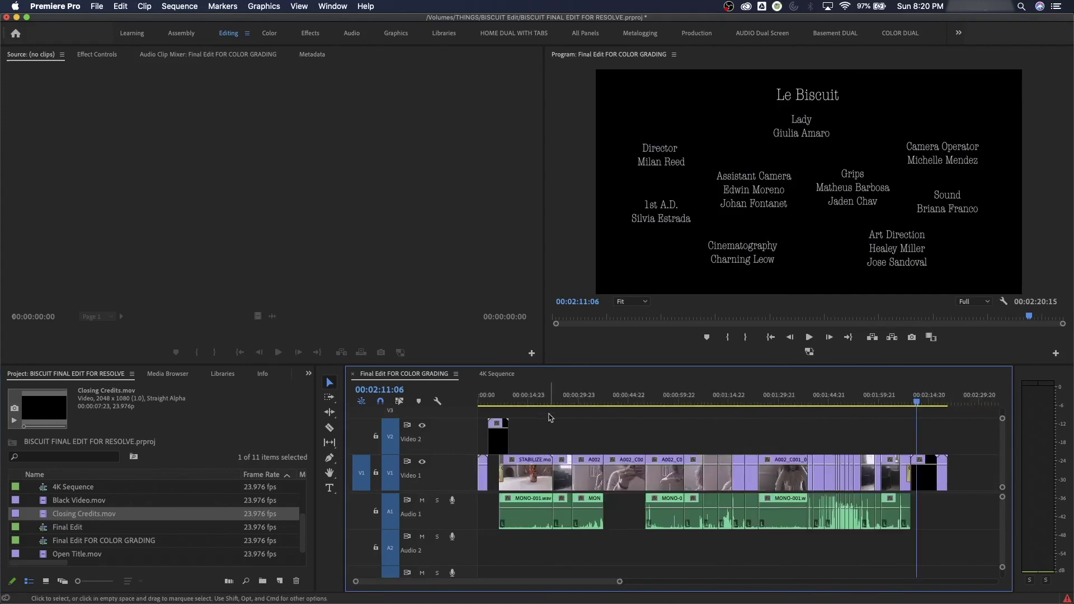
pyautogui.moveTo(505, 401); pyautogui.dragTo(922, 411)
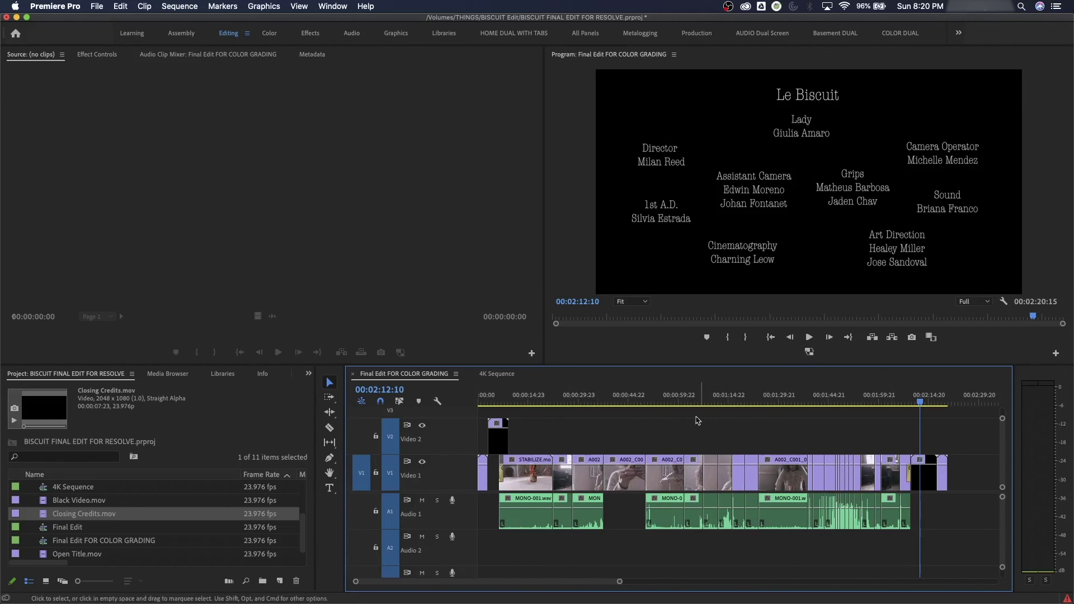
pyautogui.press('Home')
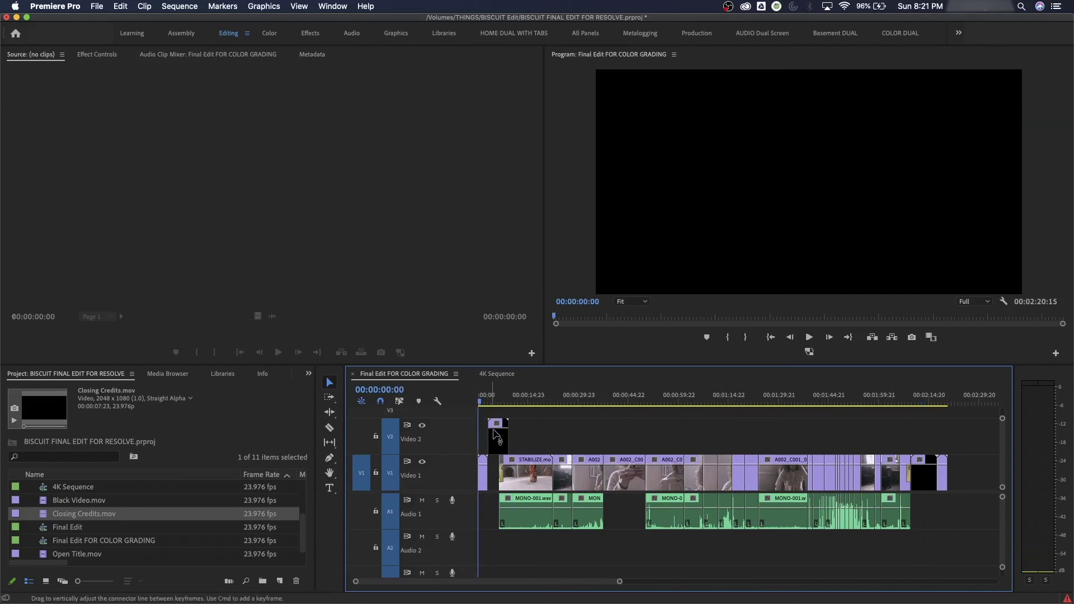